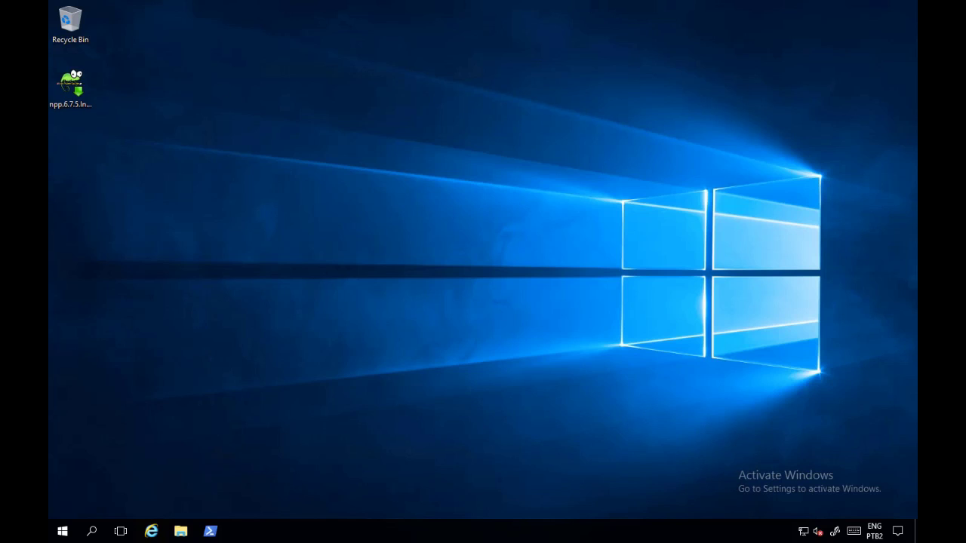
Step: Launch Deployment Workbench from the Start menu to show the MDT Build Image DS share
click(62, 532)
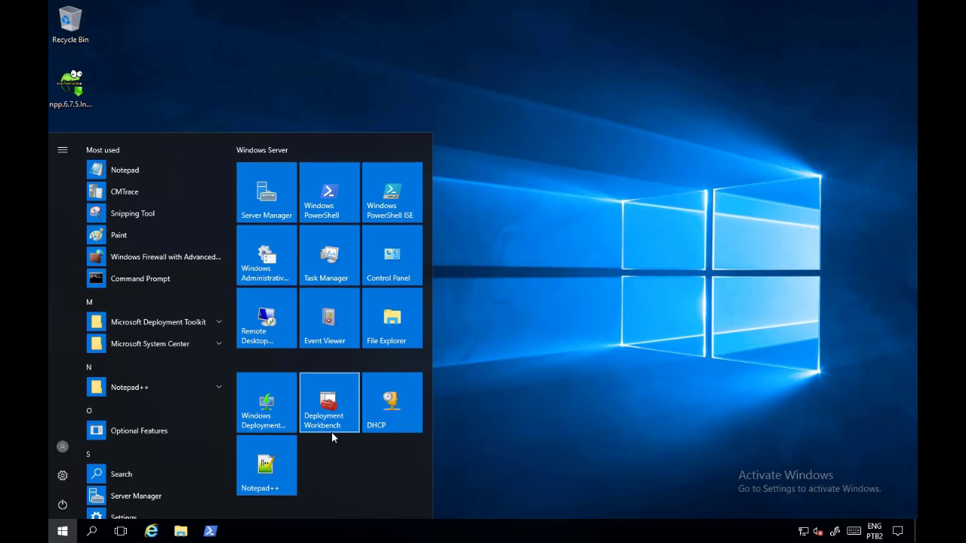
click(332, 429)
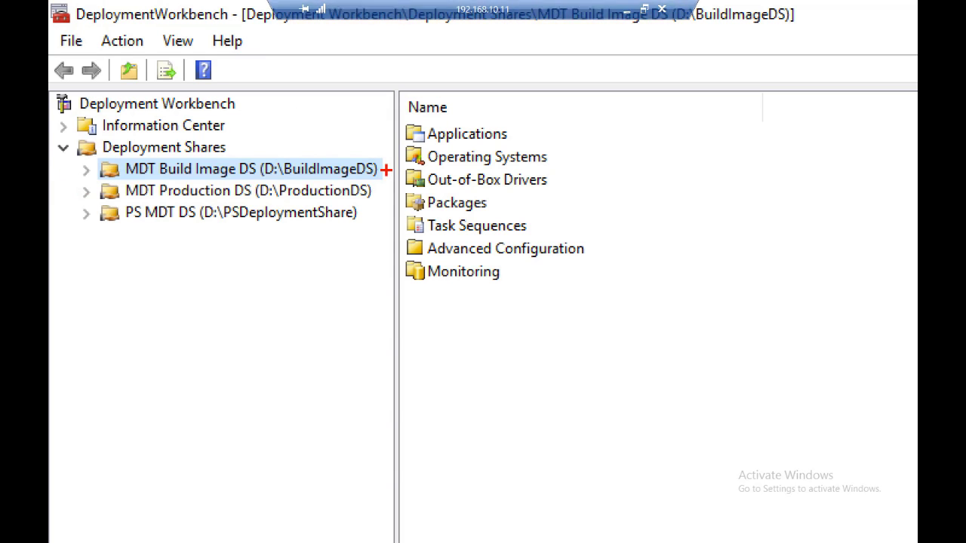
drag(385, 168, 468, 136)
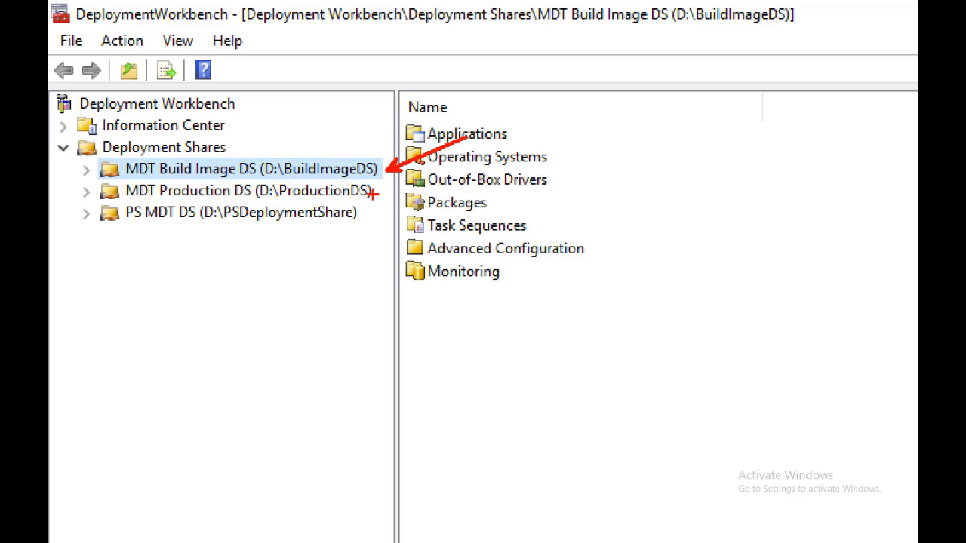
drag(373, 191, 436, 168)
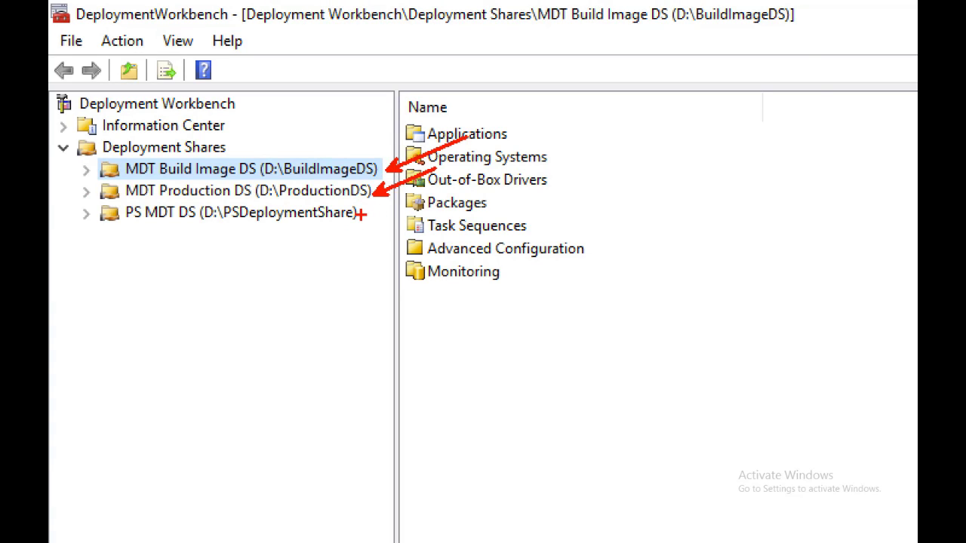
drag(362, 212, 434, 198)
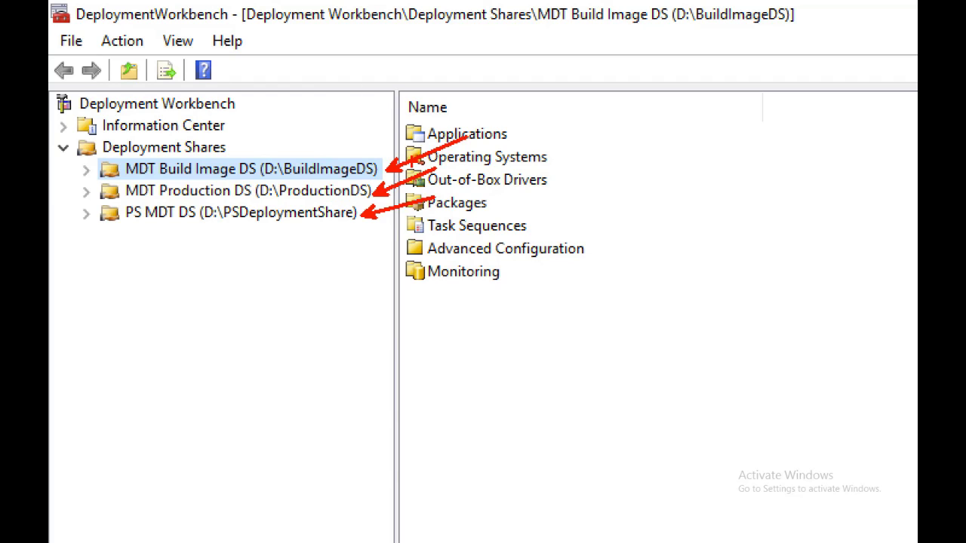
key(e)
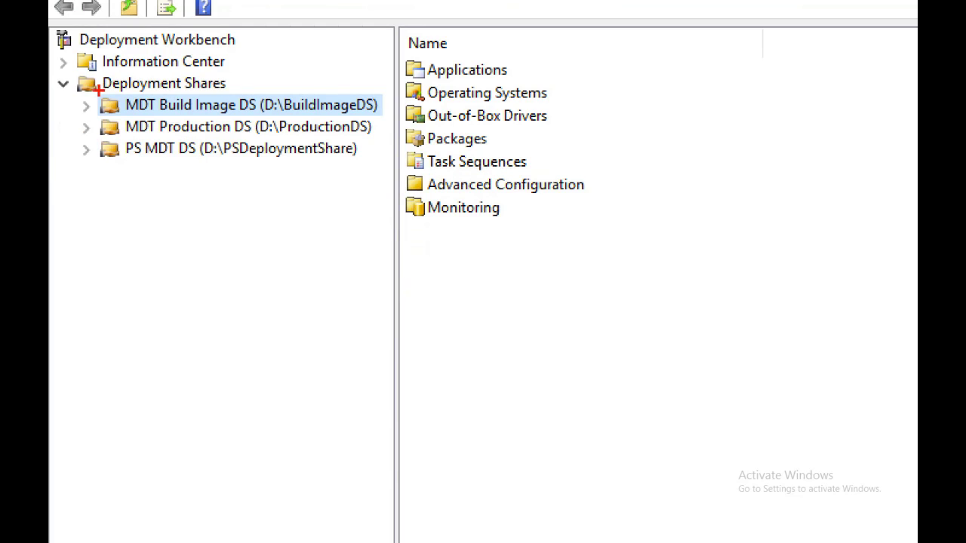
drag(97, 91, 383, 117)
drag(376, 129, 468, 110)
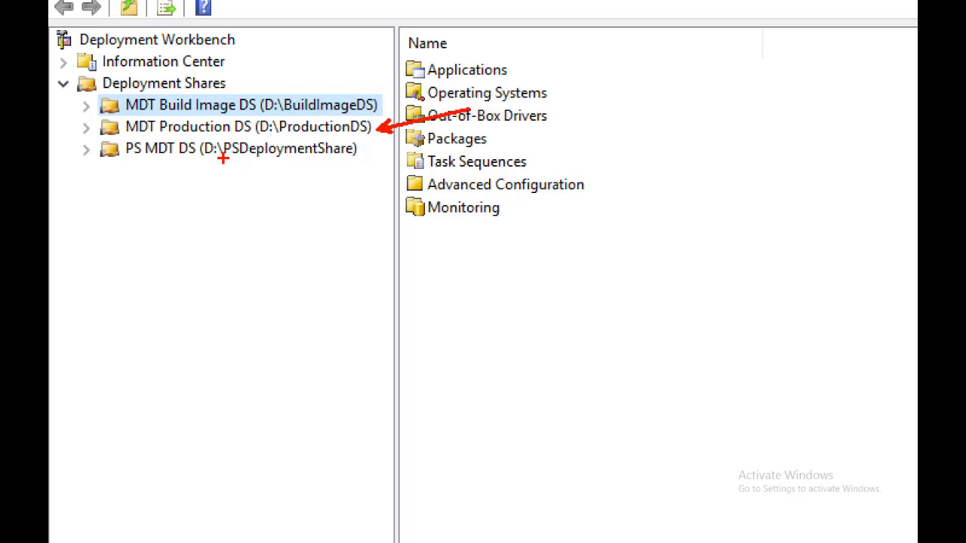
drag(222, 157, 362, 156)
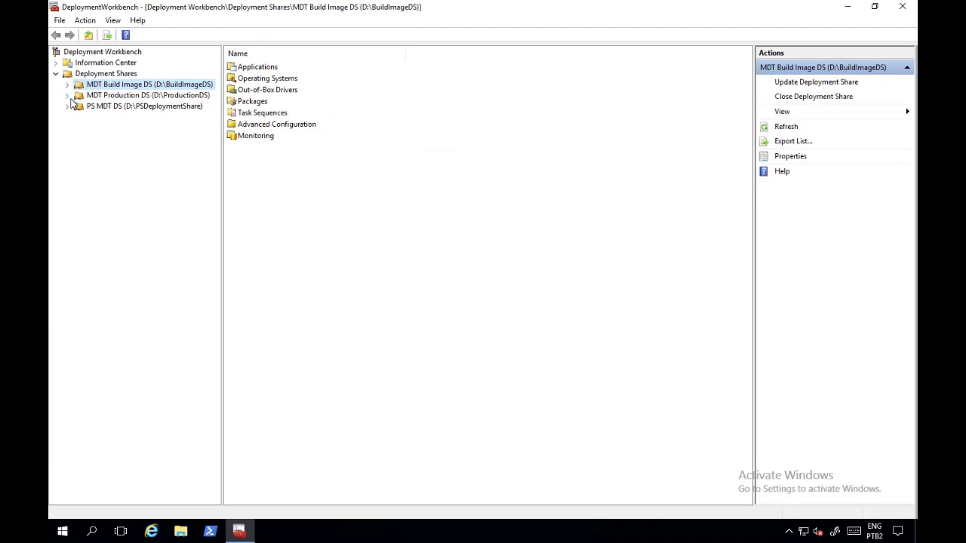
Step: Select and expand MDT Production DS (D:\ProductionDS) to reveal Applications through Monitoring
click(86, 98)
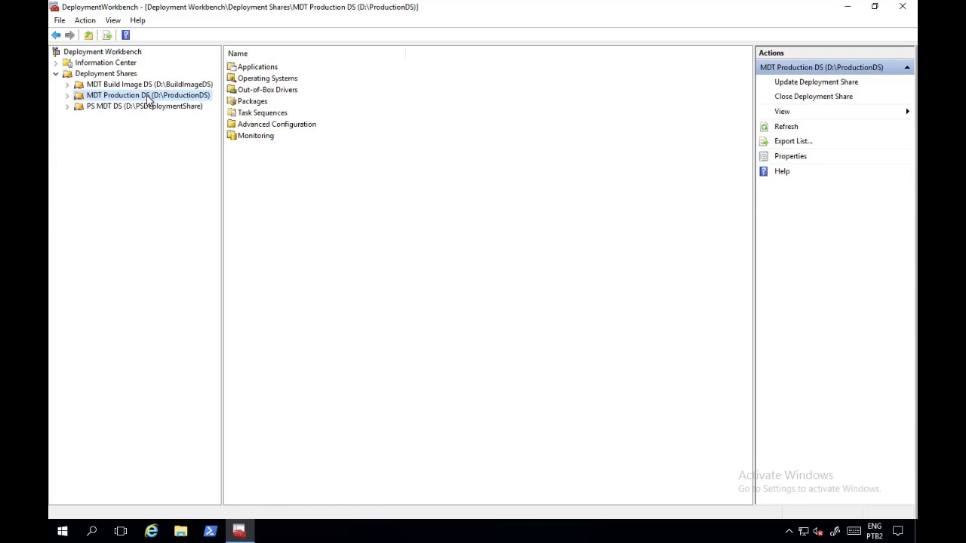
click(67, 96)
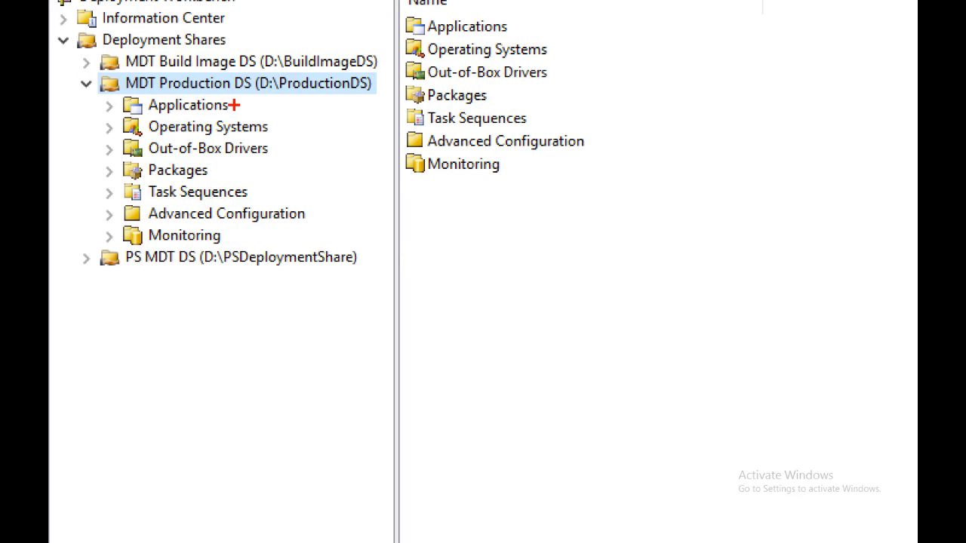
drag(233, 104, 270, 95)
drag(276, 130, 365, 104)
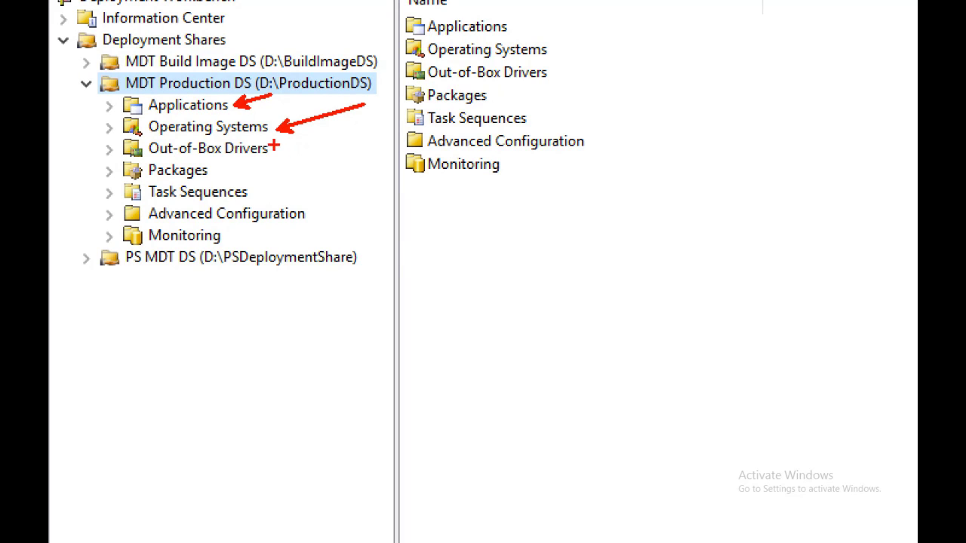
drag(274, 147, 351, 132)
mouse_move(212, 175)
mouse_down()
mouse_move(253, 163)
mouse_move(309, 178)
mouse_up()
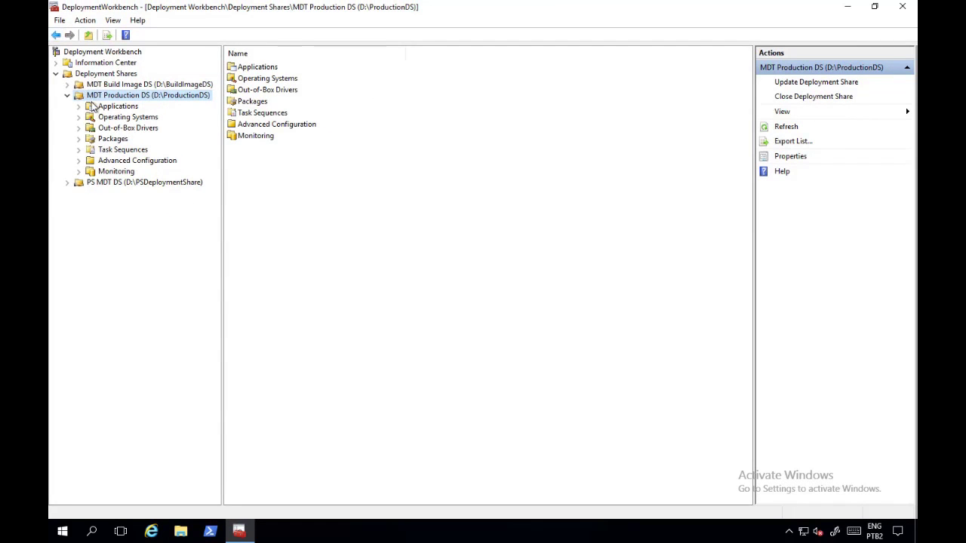
Step: Browse the Microsoft, Oracle and Diversos application folders, then select Custom Lock Screen
click(78, 106)
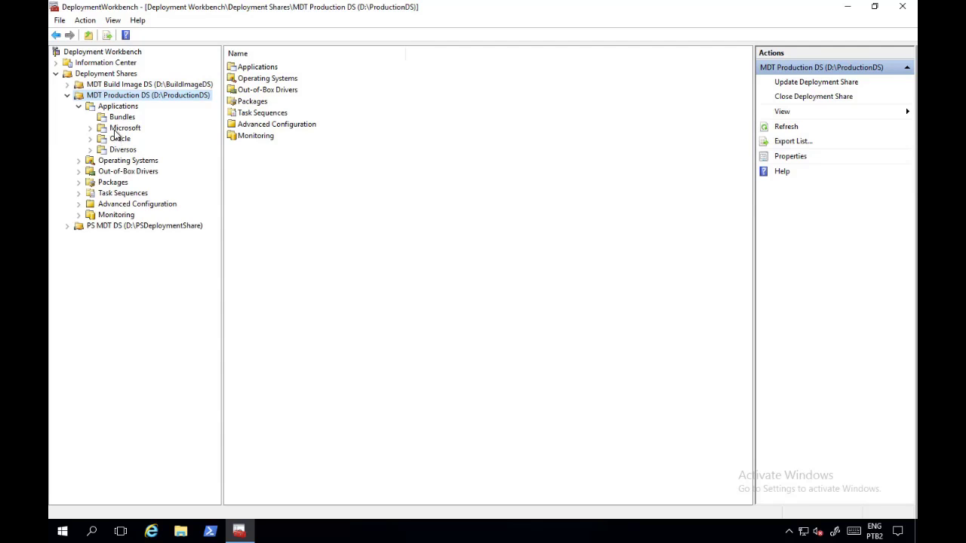
click(117, 130)
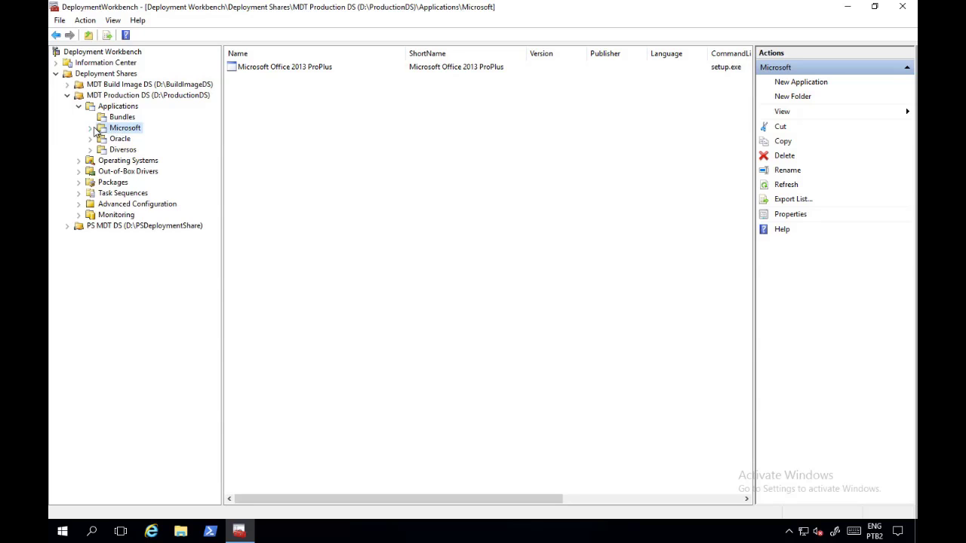
click(281, 70)
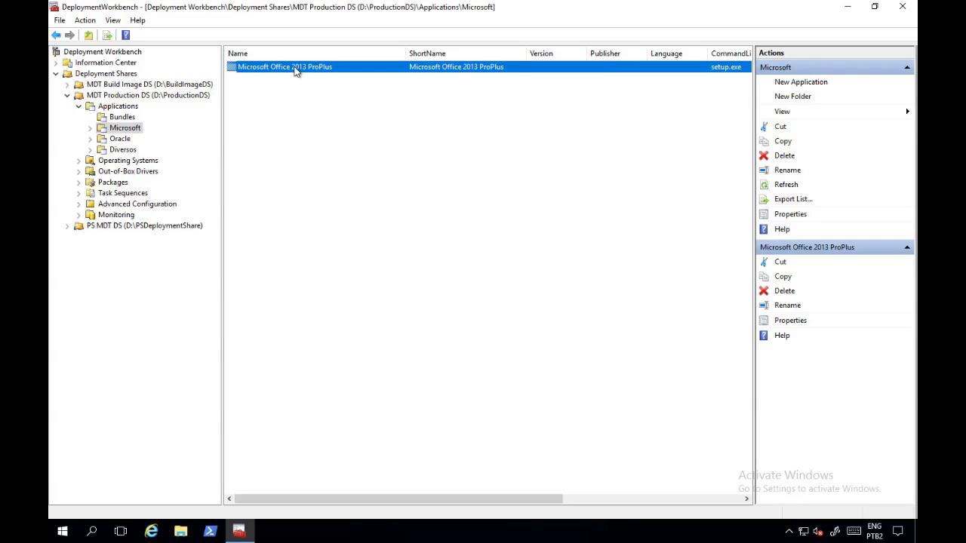
click(125, 142)
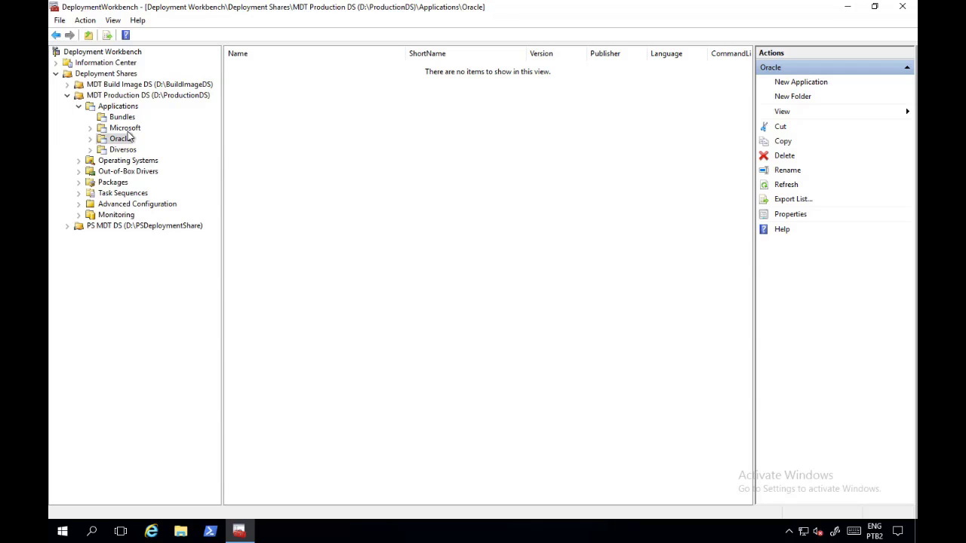
click(108, 152)
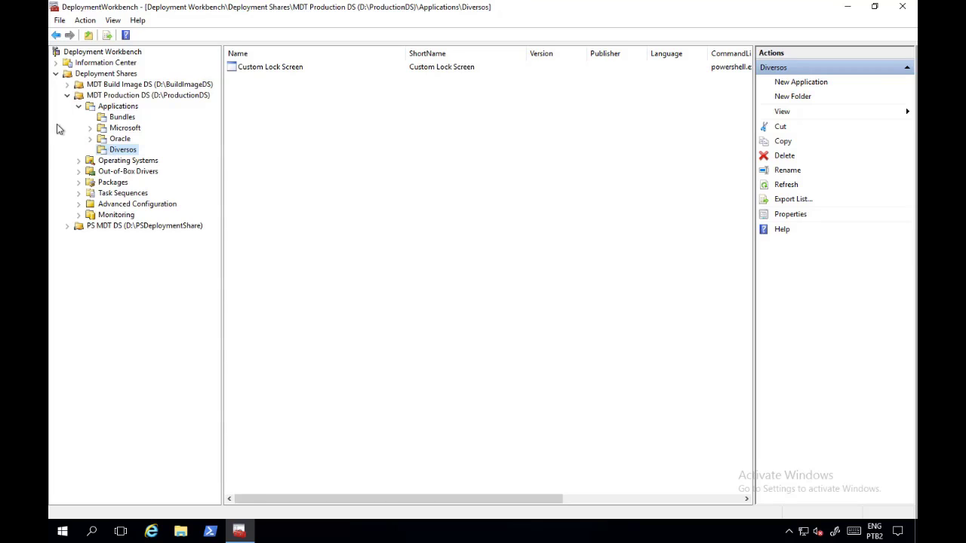
click(256, 70)
double_click(255, 68)
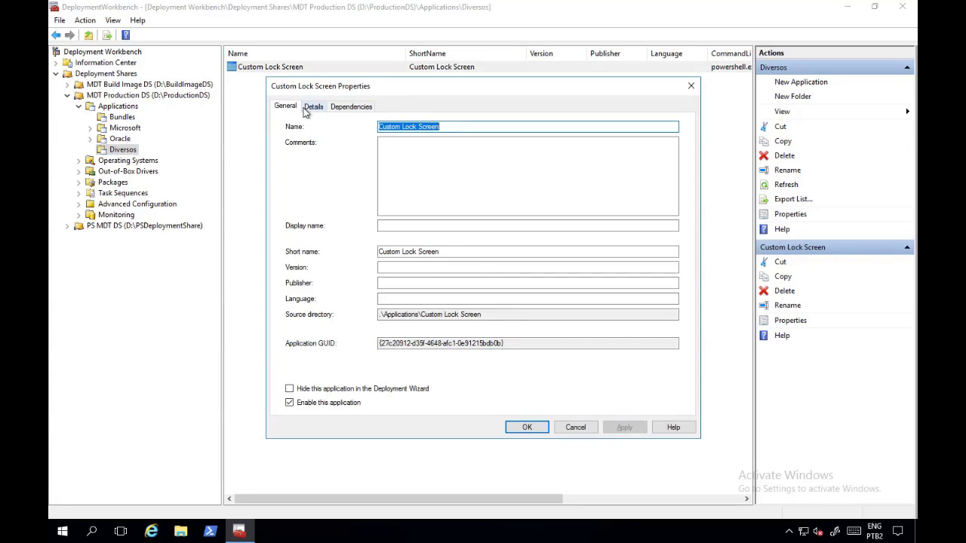
click(312, 108)
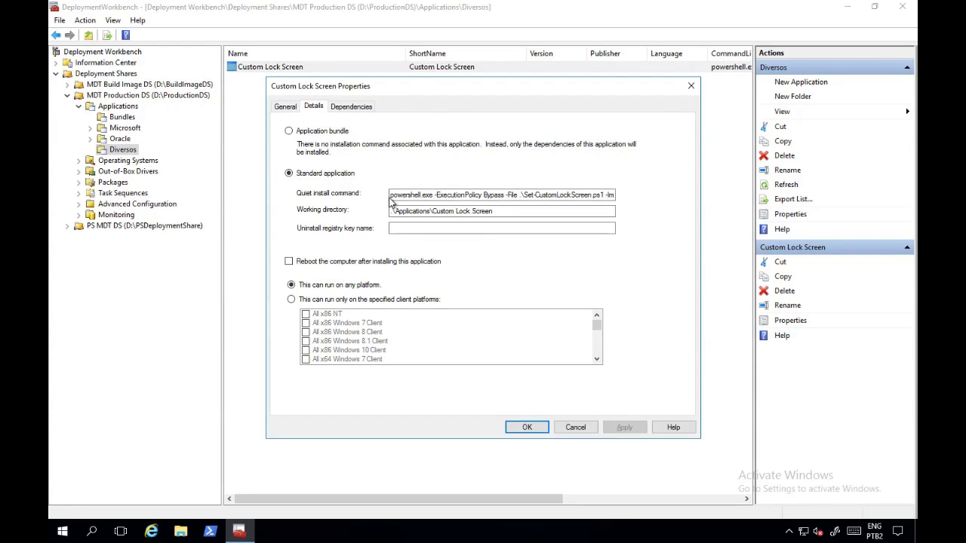
drag(391, 198, 643, 202)
click(596, 196)
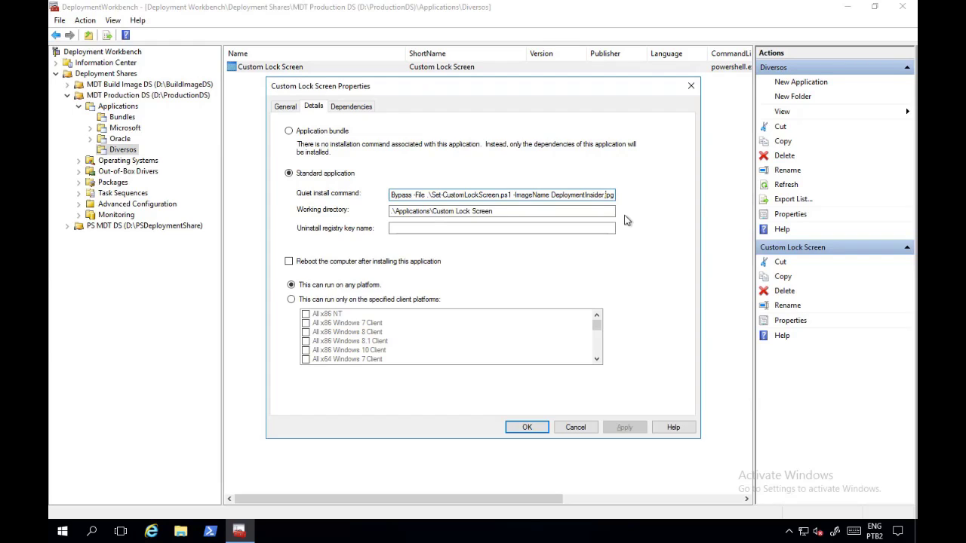
click(575, 427)
Step: Review the Windows 10 Custom Images, Default Images and WDS Images folders under Operating Systems
click(79, 160)
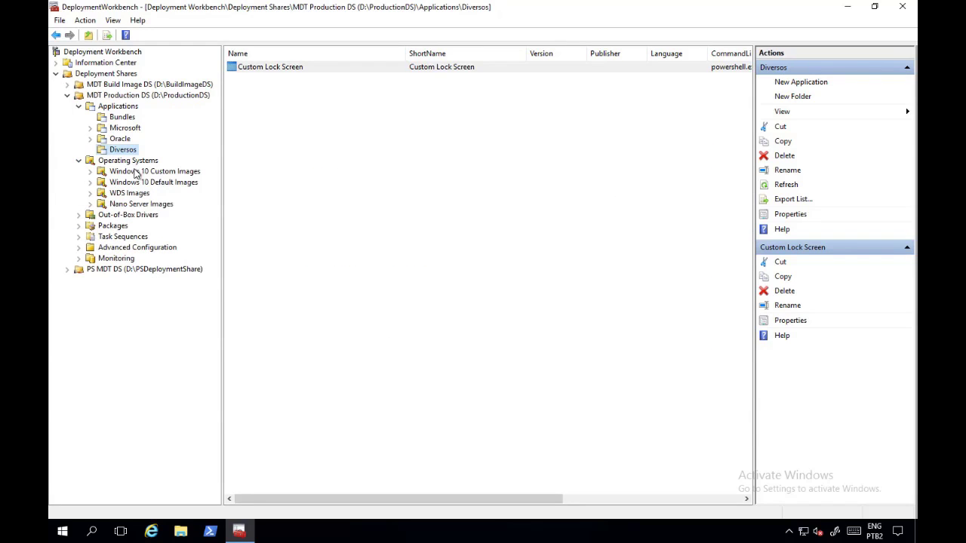
click(102, 172)
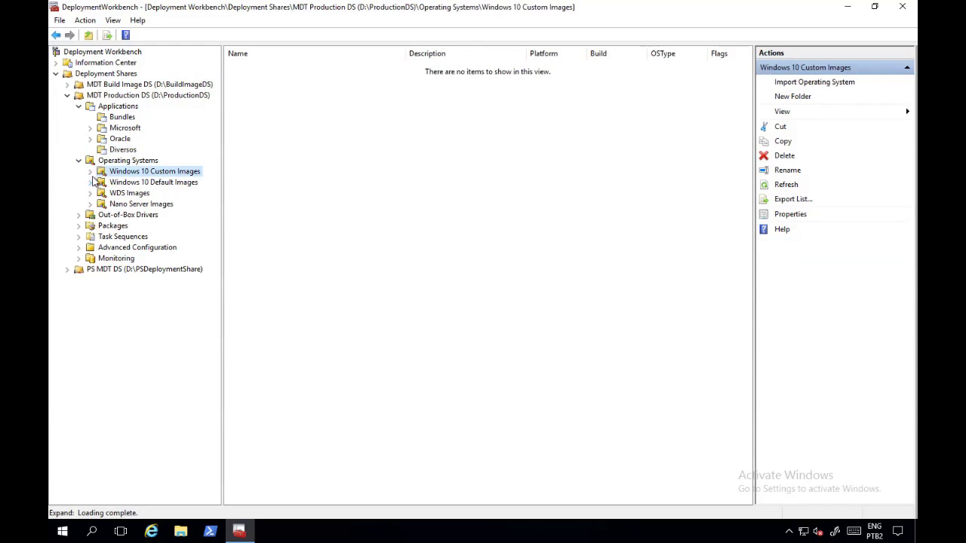
click(158, 174)
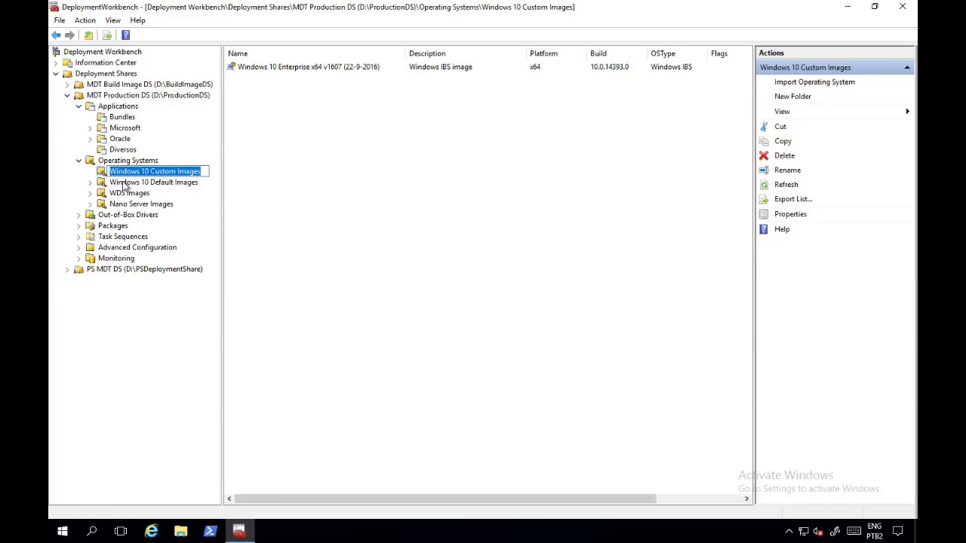
key(Escape)
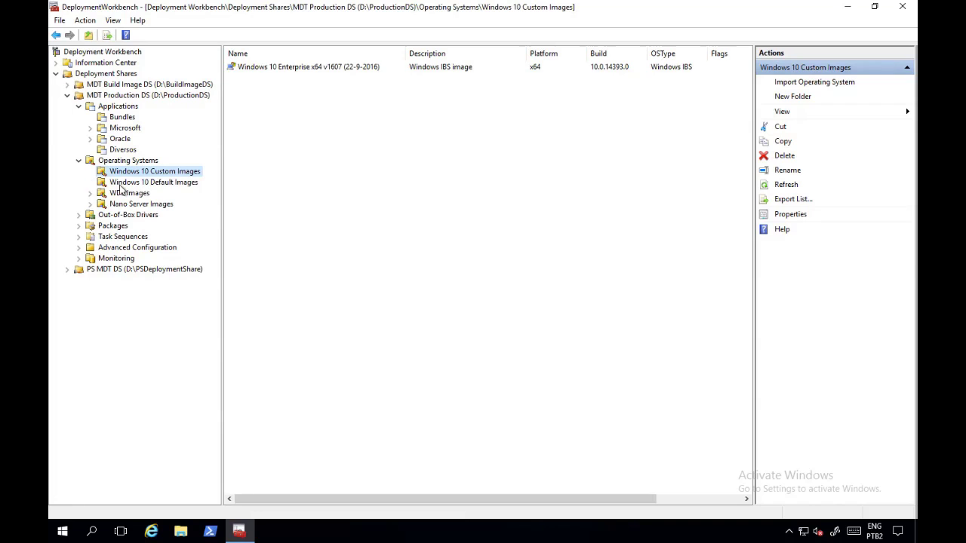
click(174, 183)
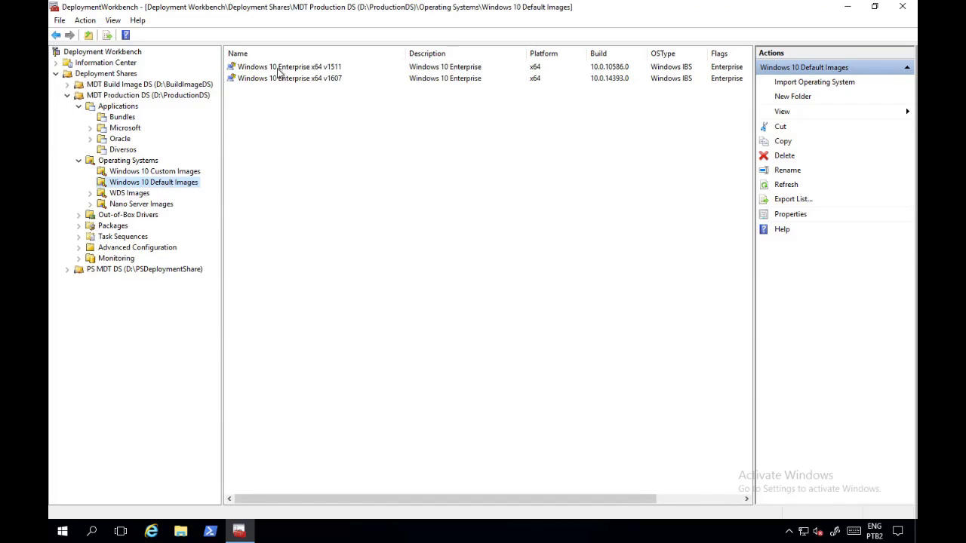
click(113, 193)
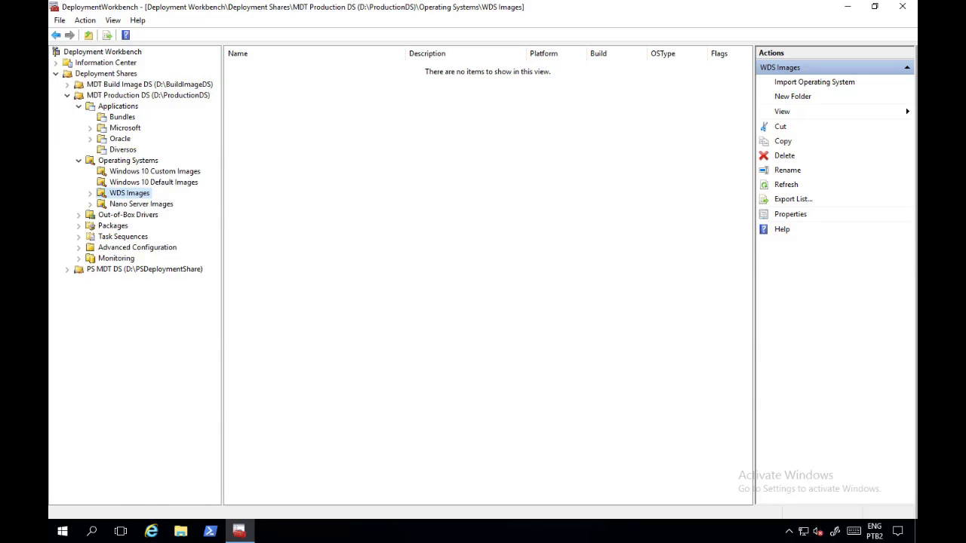
Step: Launch the Windows Deployment Services console and expand its Servers list
click(63, 531)
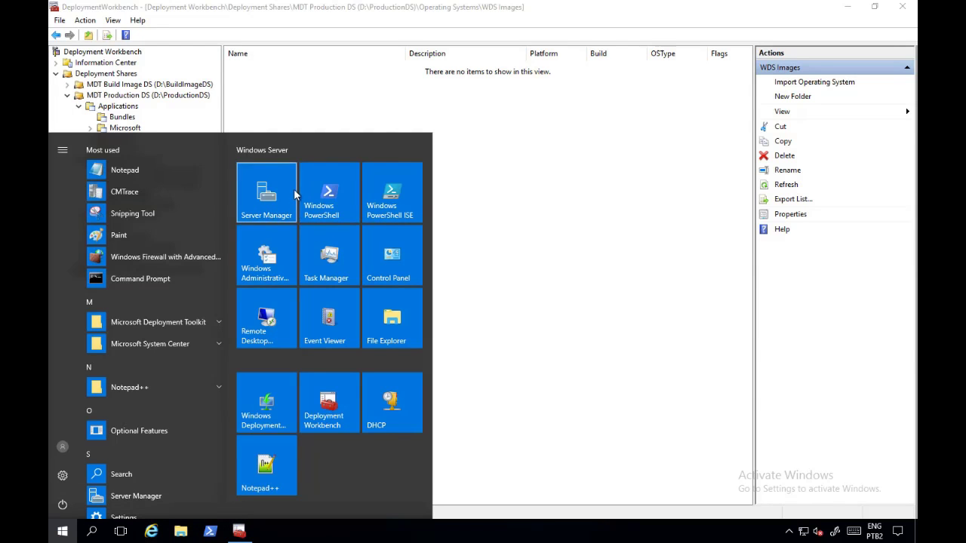
click(275, 424)
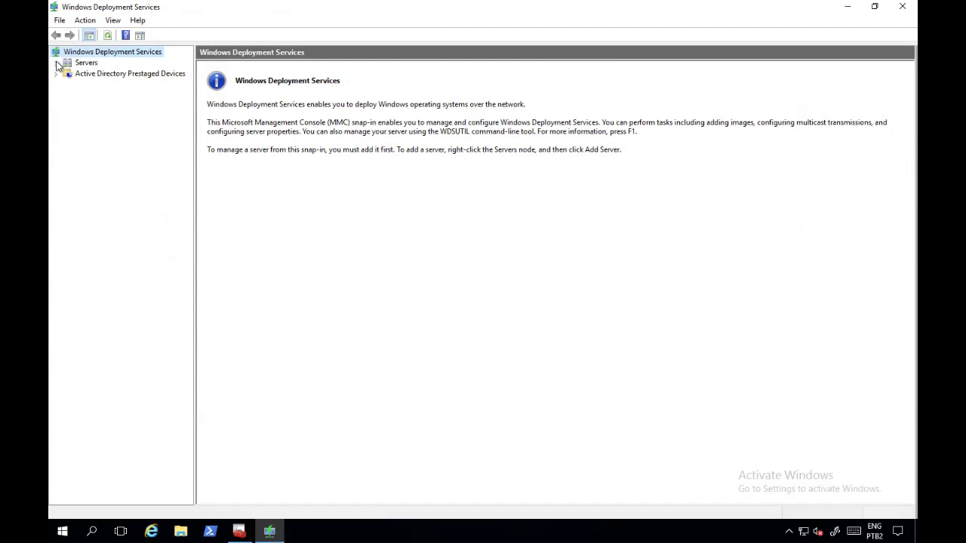
click(56, 63)
Step: Find the Windows 10 Enterprise x64 v1607 image in WDS's Windows 10 Default Image group, then return to Deployment Workbench
click(67, 74)
click(101, 86)
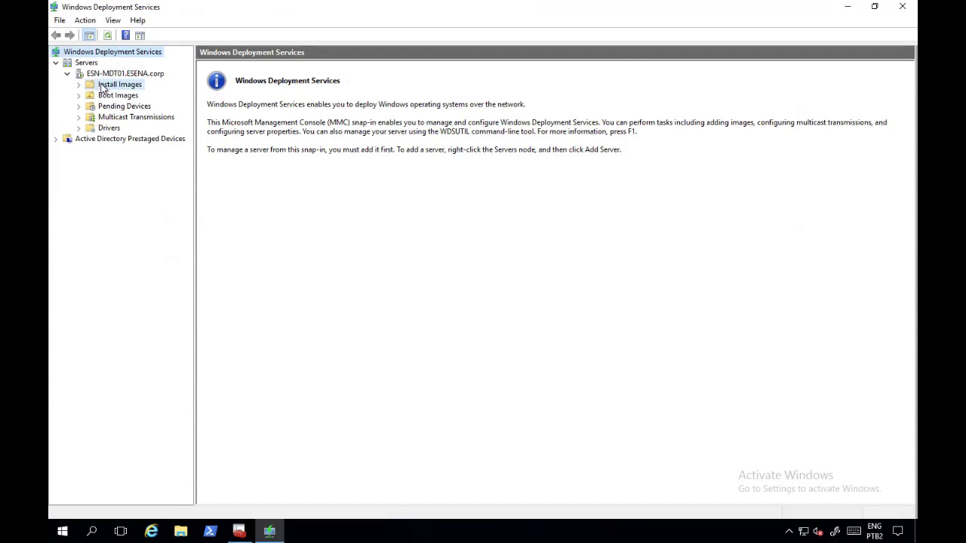
click(226, 81)
double_click(252, 68)
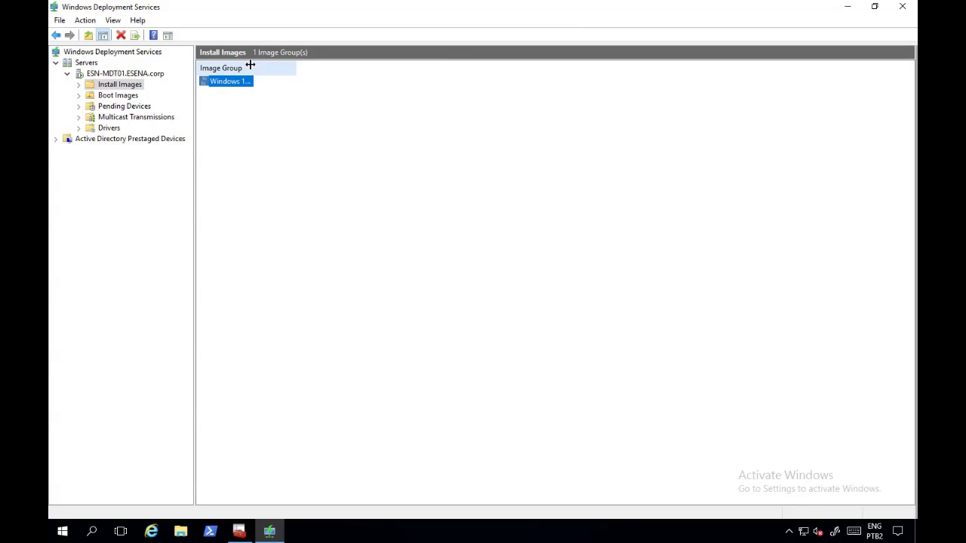
double_click(243, 81)
click(239, 83)
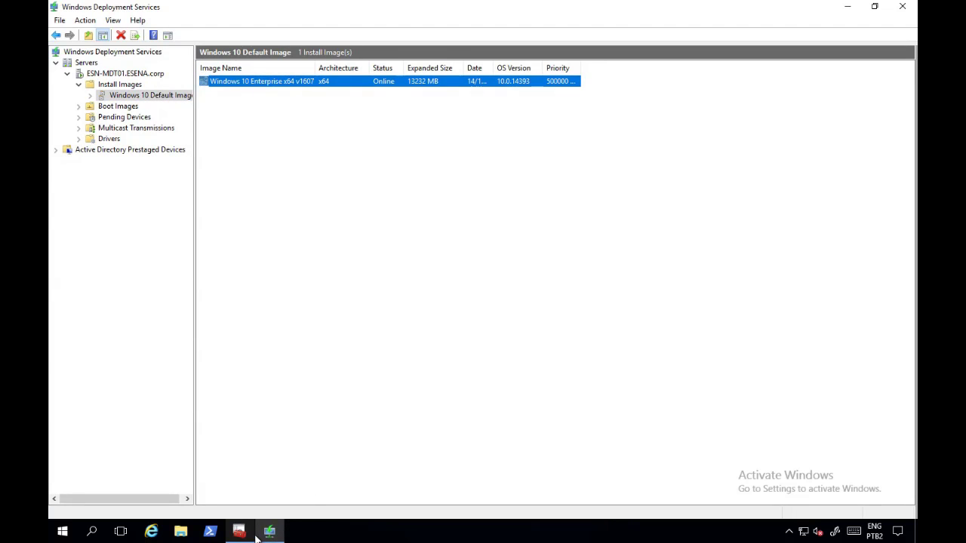
mouse_move(255, 537)
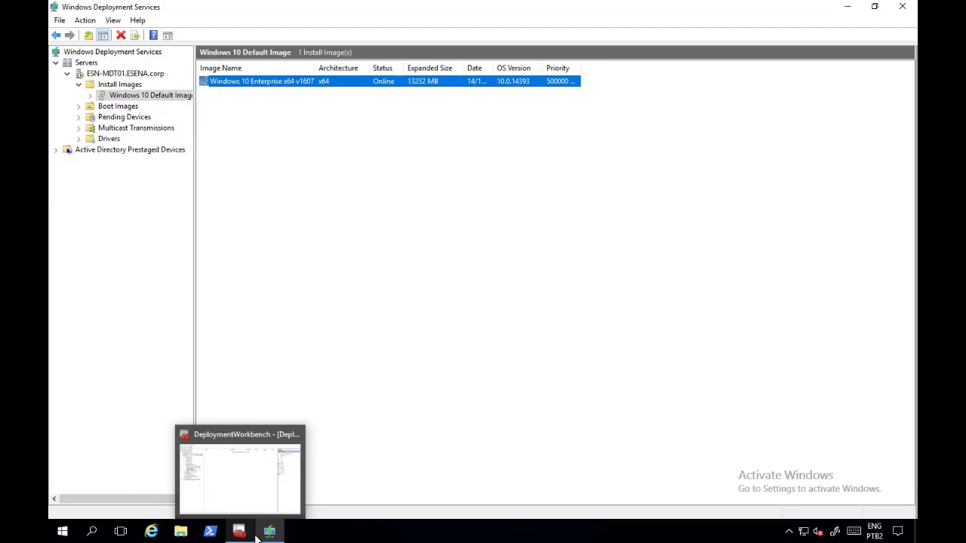
click(243, 534)
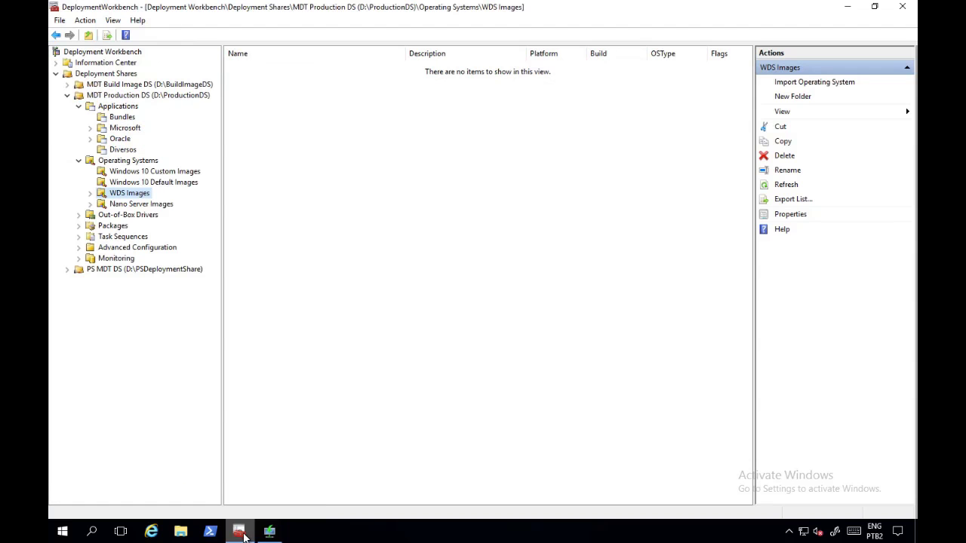
Step: Import the Windows 10 Enterprise x64 v1607 image from WDS server ESN-MDT01 into WDS Images
right_click(129, 193)
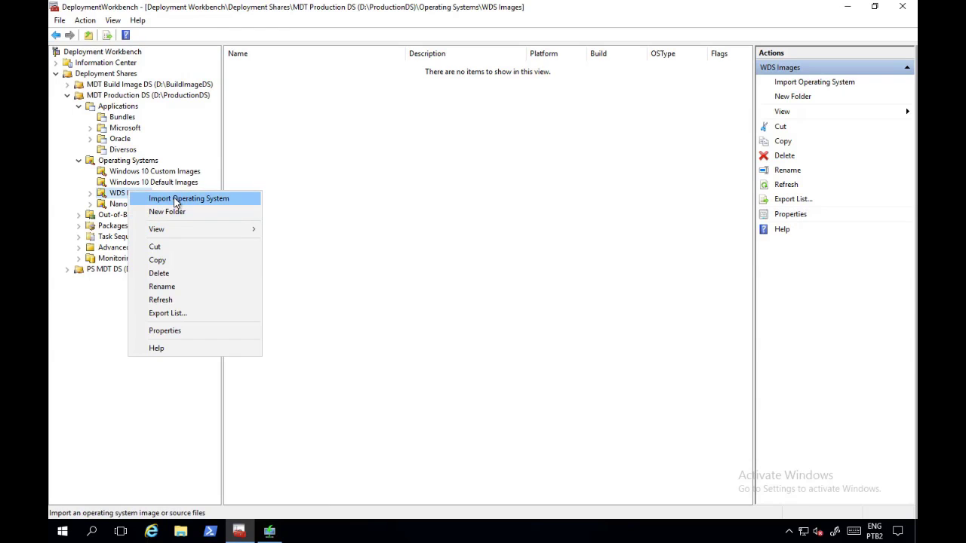
click(176, 200)
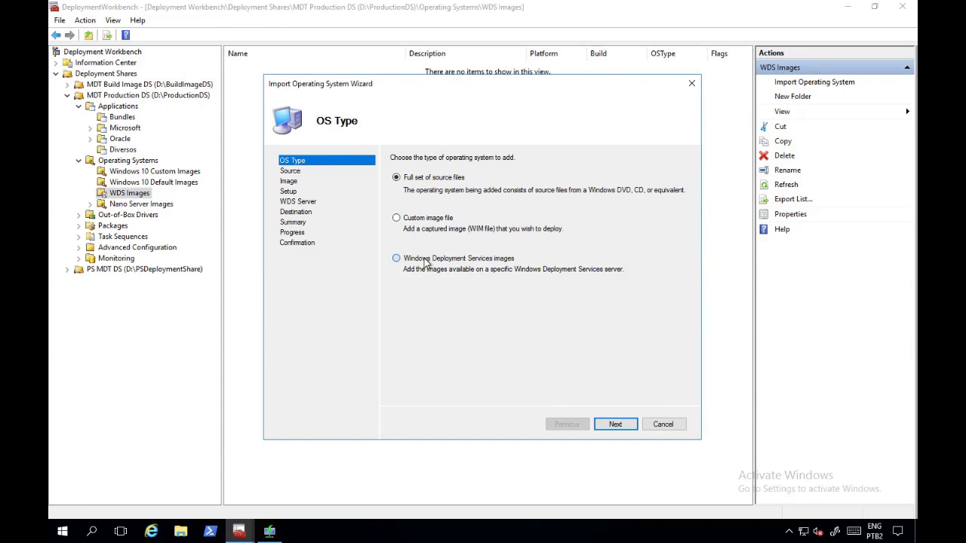
click(412, 266)
click(613, 425)
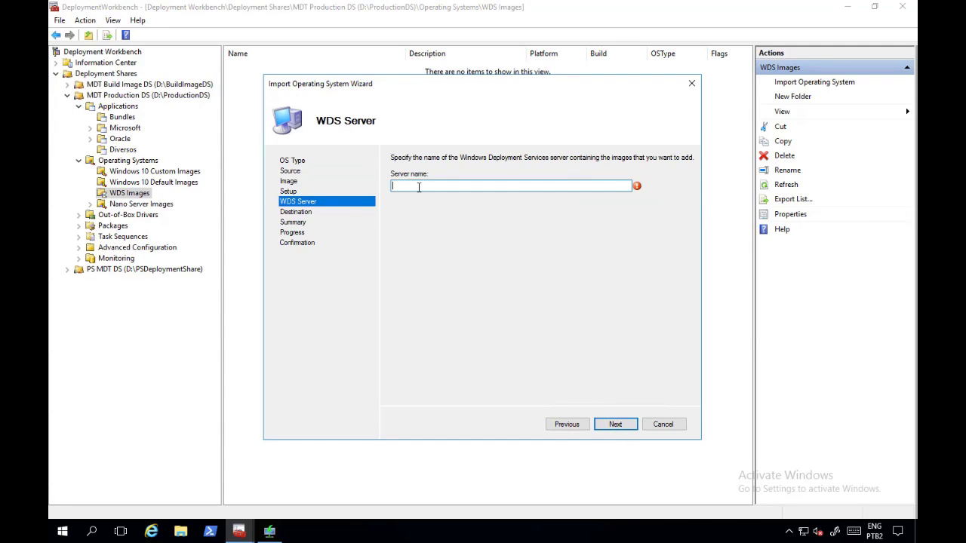
text(ESN-MDT01)
click(614, 424)
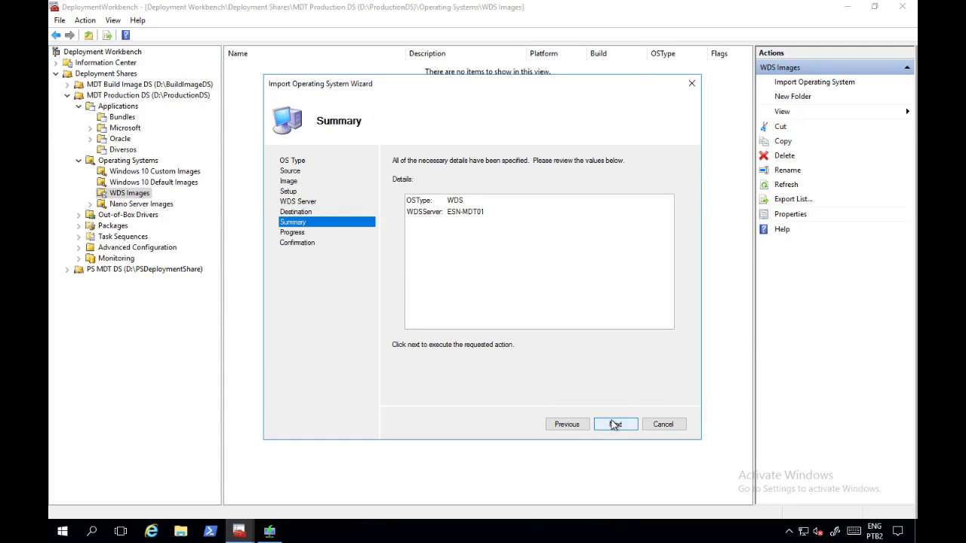
click(615, 424)
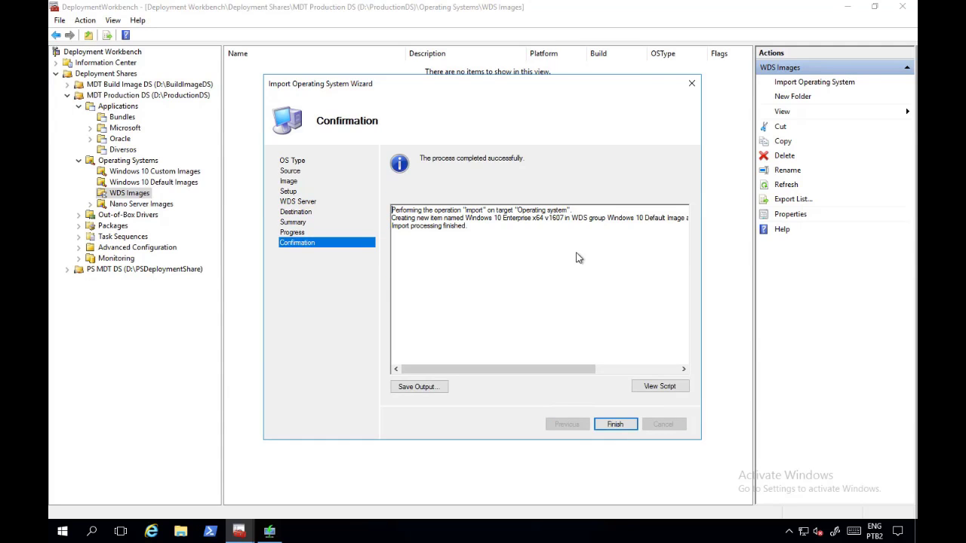
click(624, 426)
click(283, 66)
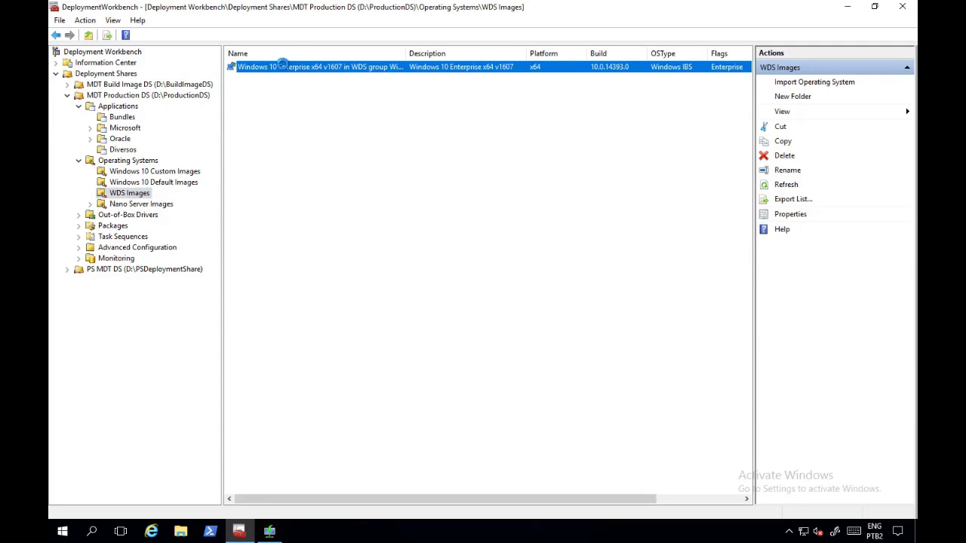
double_click(406, 52)
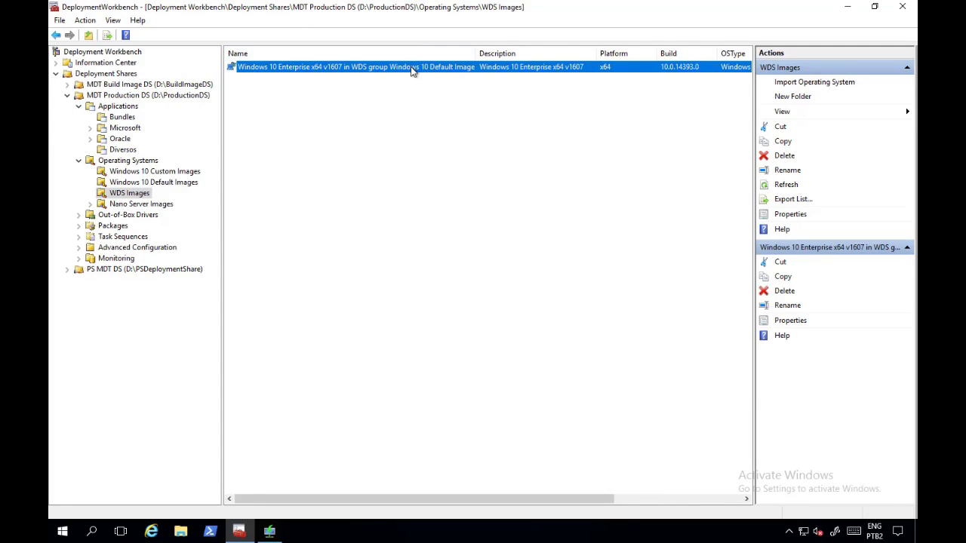
click(412, 68)
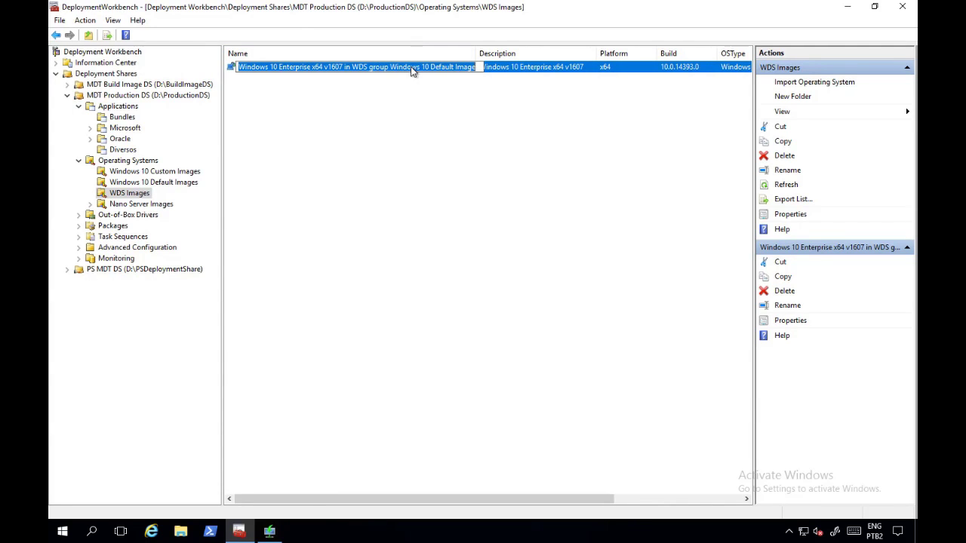
key(Return)
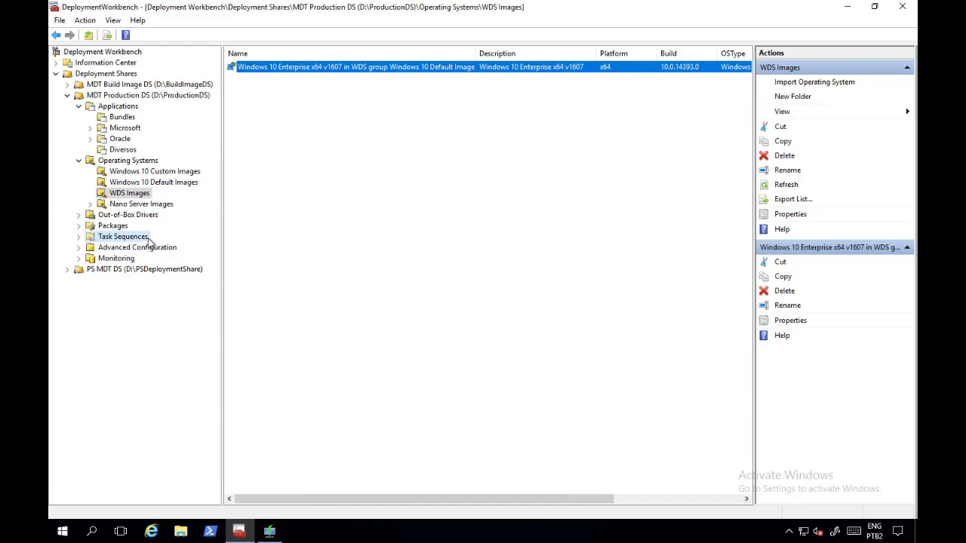
Step: Open the Deploy Windows 10 Enterprise x64 v1607 task sequence's steps and select Install Roles and Features
click(123, 237)
click(261, 80)
click(277, 67)
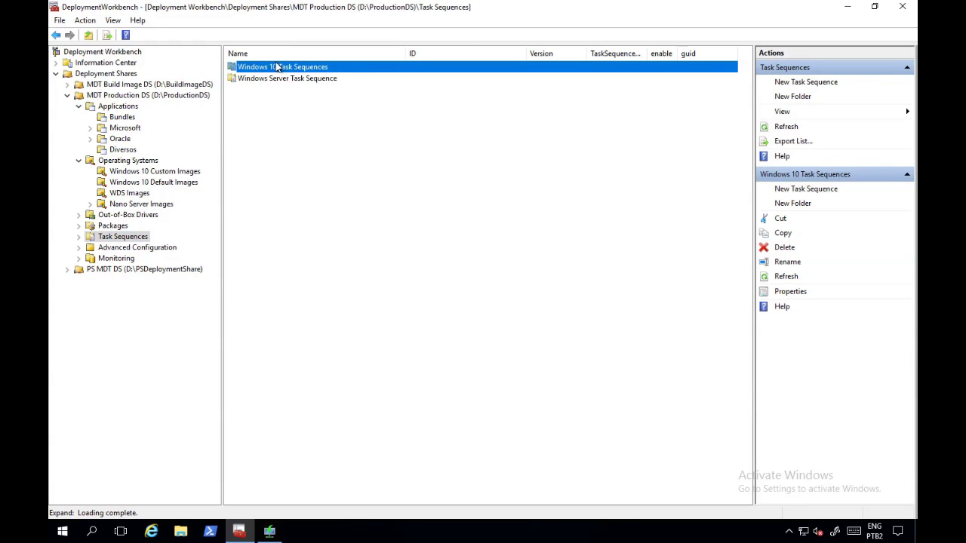
click(289, 79)
double_click(288, 67)
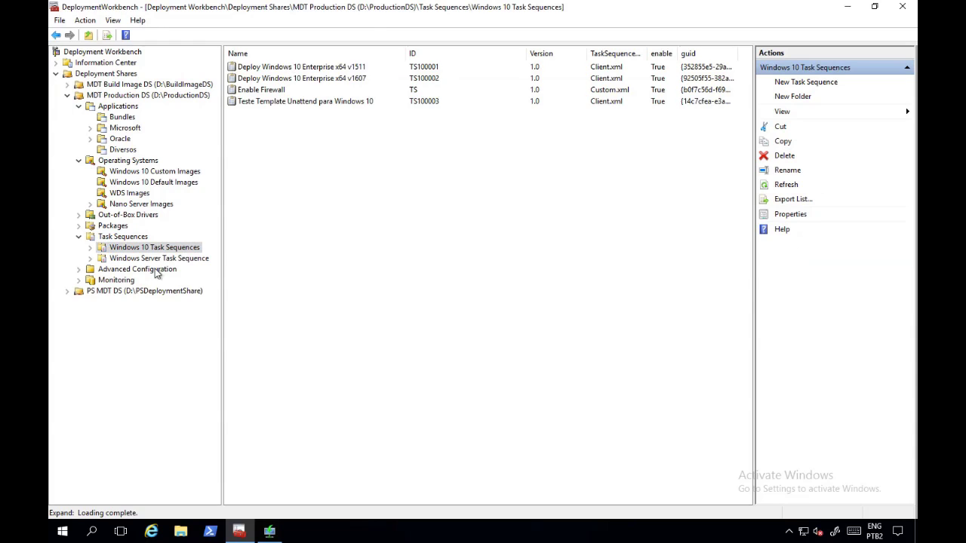
double_click(342, 78)
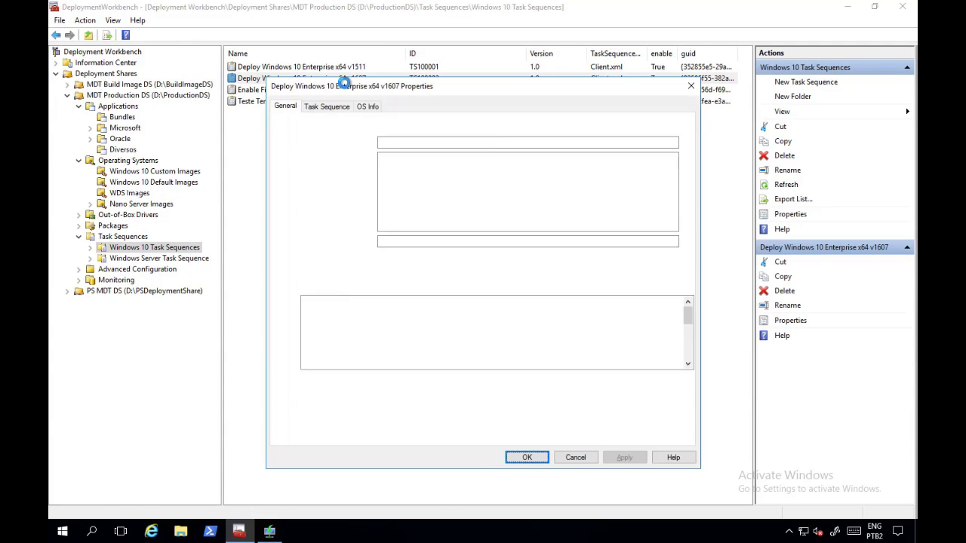
click(332, 106)
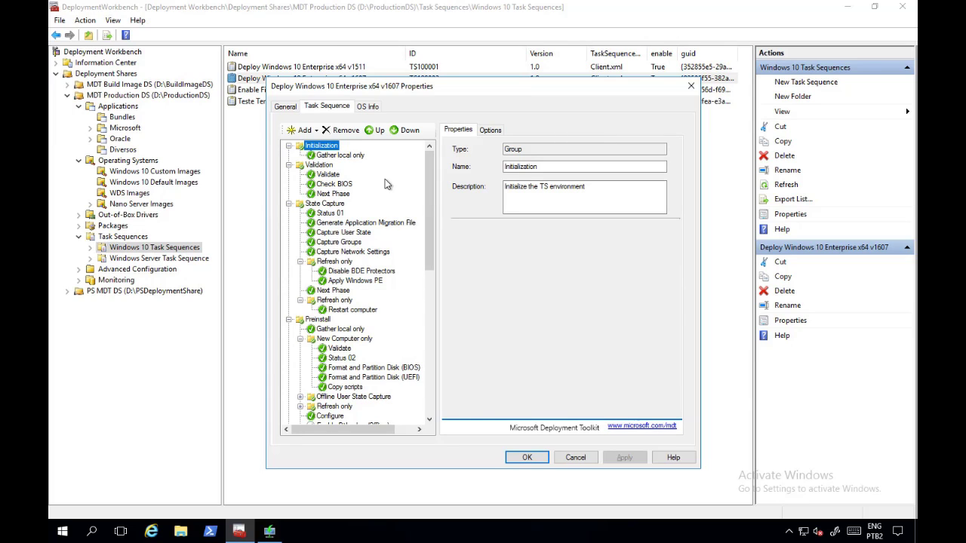
drag(432, 191, 403, 352)
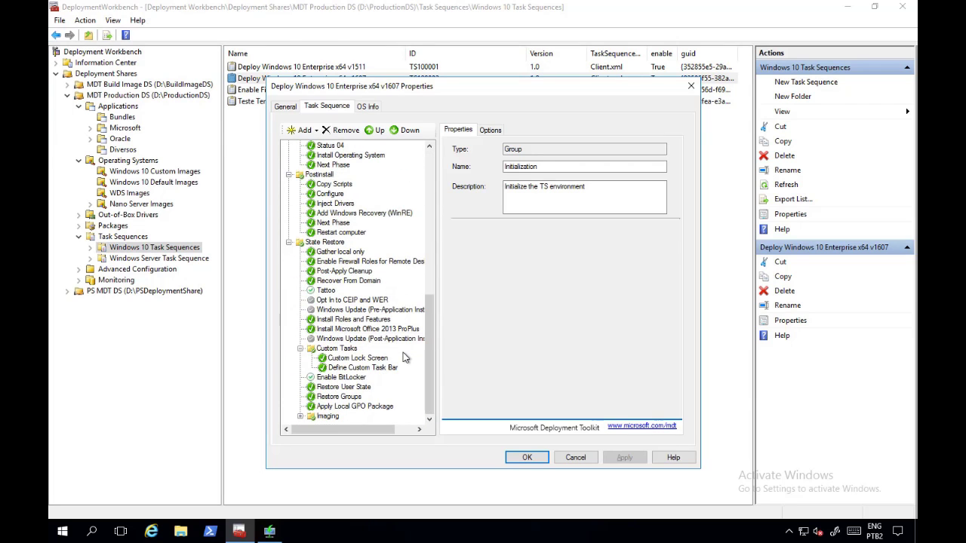
click(341, 321)
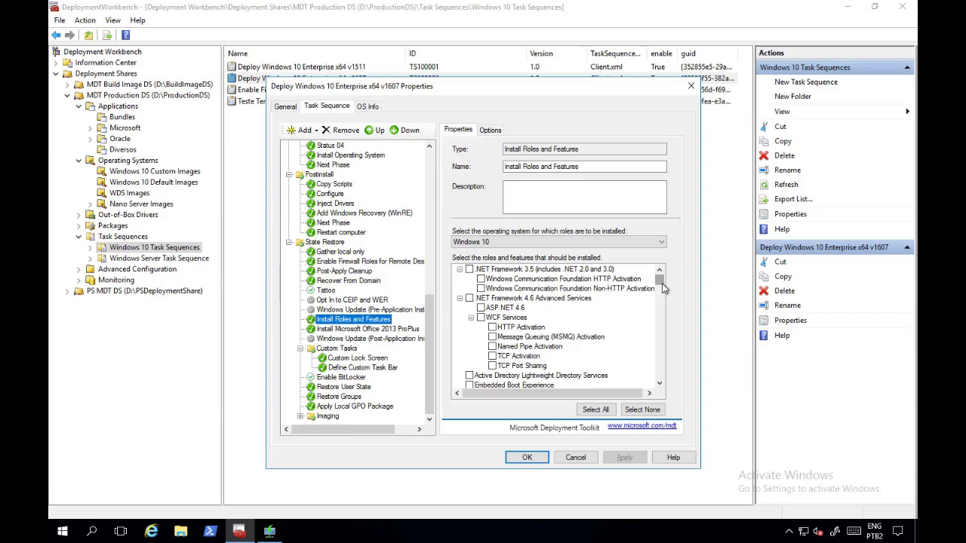
Step: Add .NET Framework 3.5 and XPS Viewer to Install Roles and Features and apply
click(469, 269)
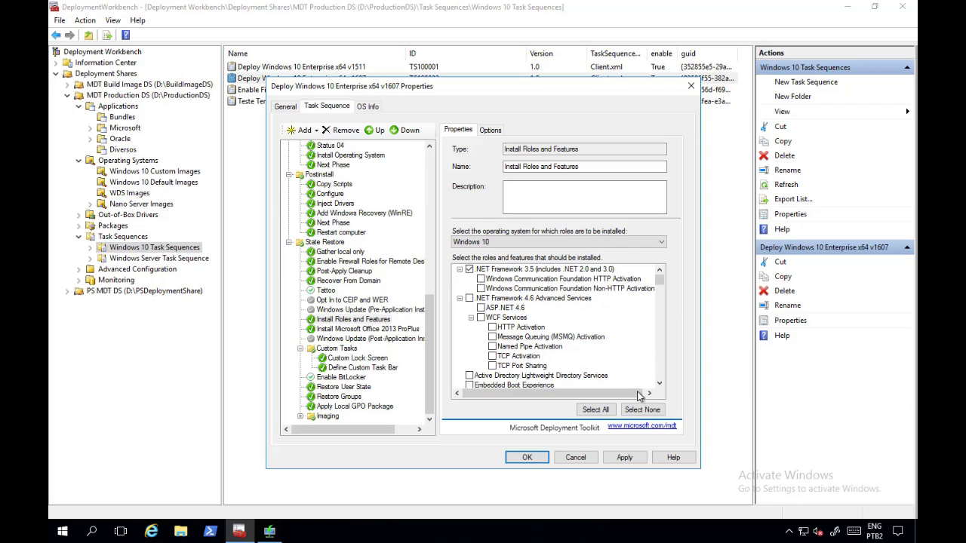
drag(659, 290, 664, 379)
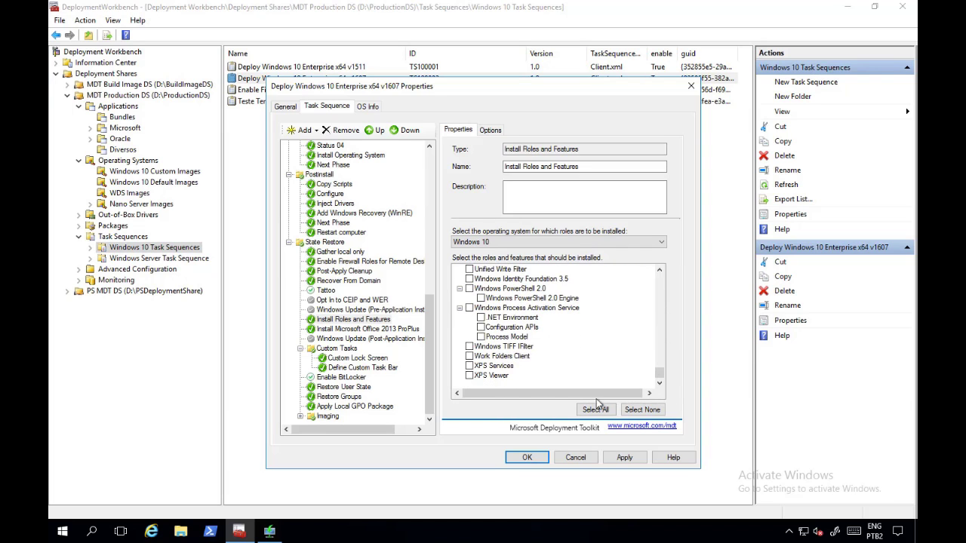
click(470, 375)
click(625, 458)
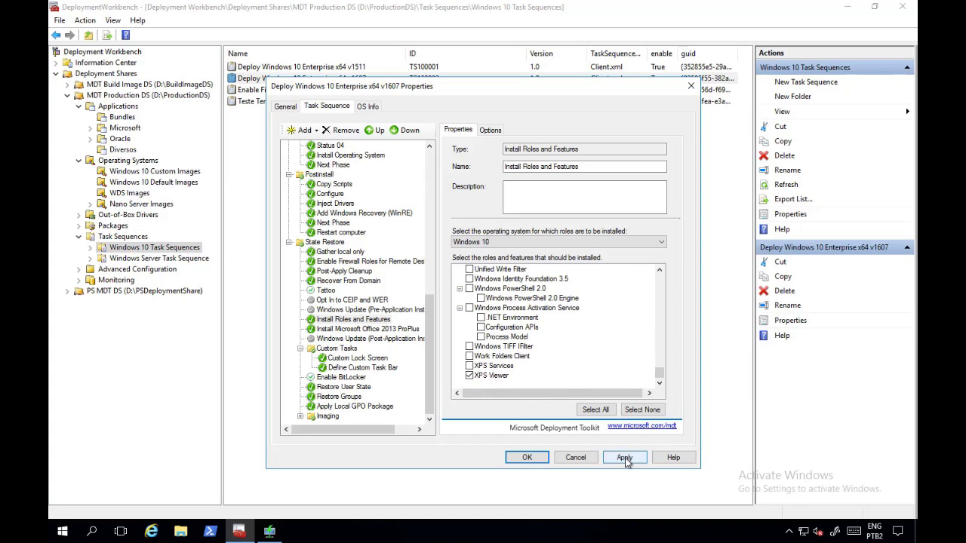
Step: Display the Install Microsoft Office 2013 ProPlus step's settings
click(353, 330)
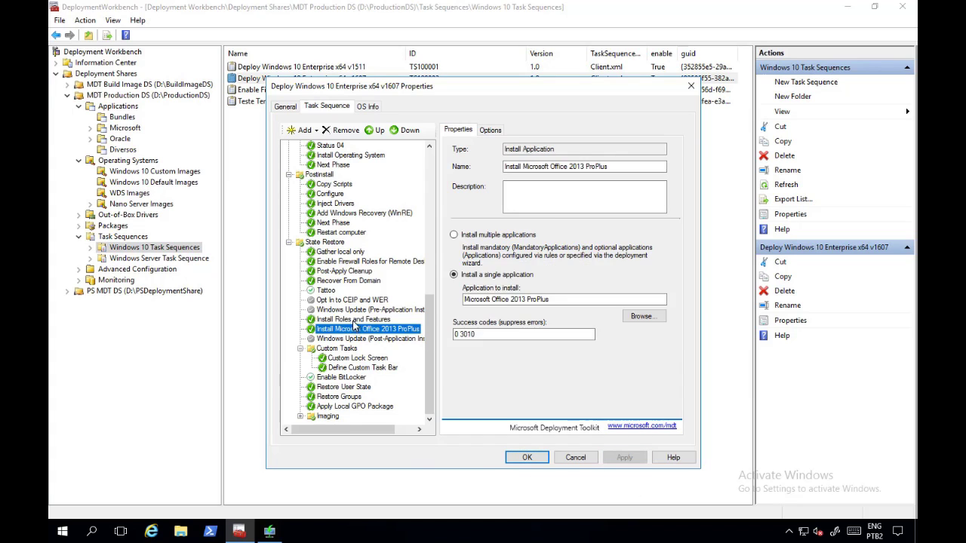
click(354, 321)
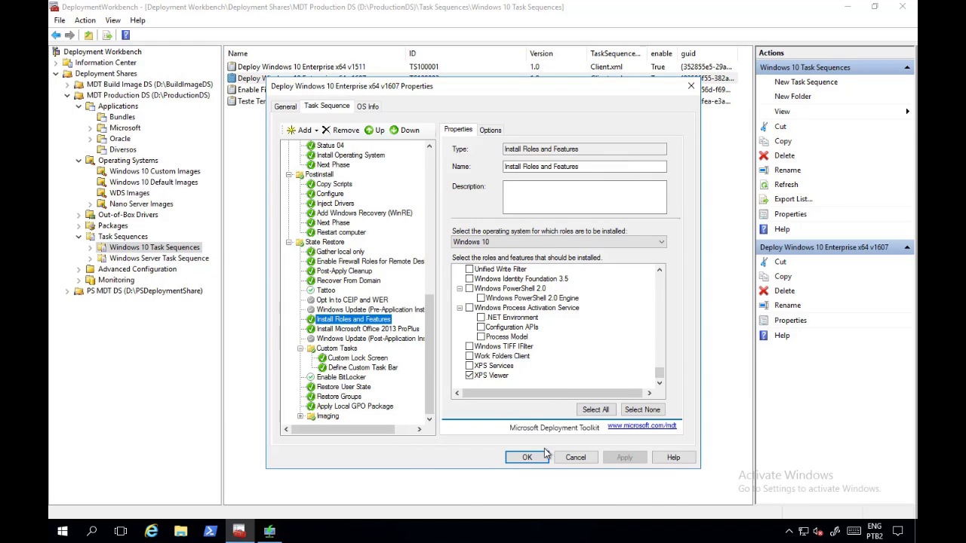
click(377, 329)
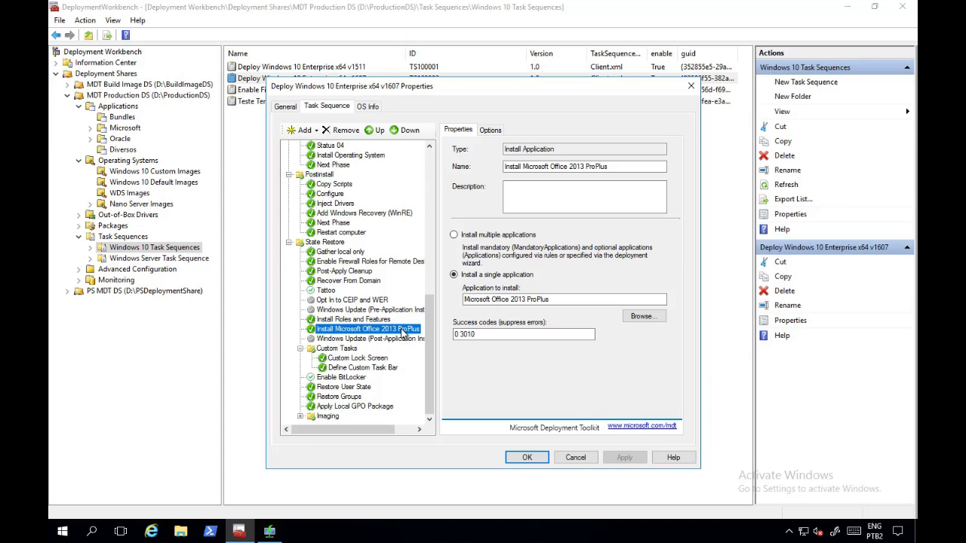
Step: Remove the MachineObjectOU condition and its empty condition group from the Office step
click(492, 130)
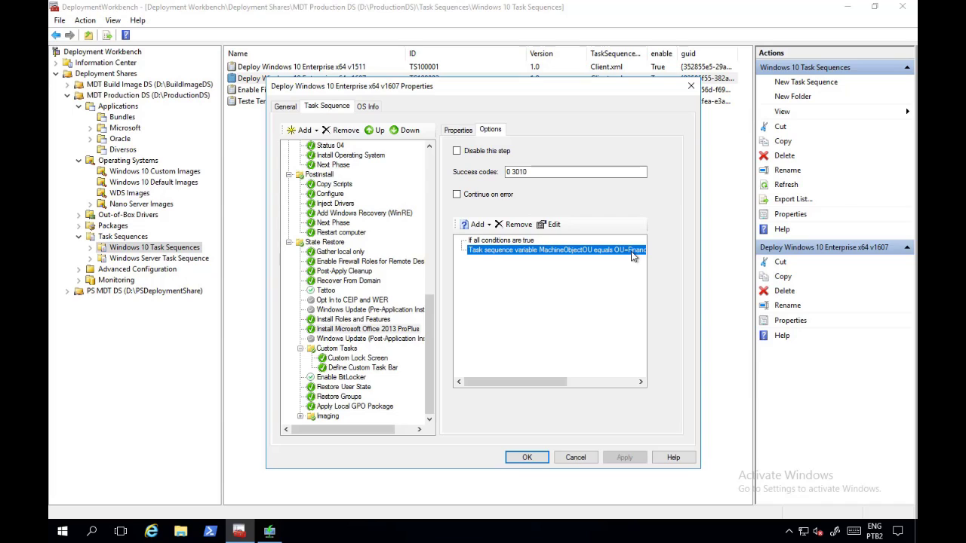
click(514, 225)
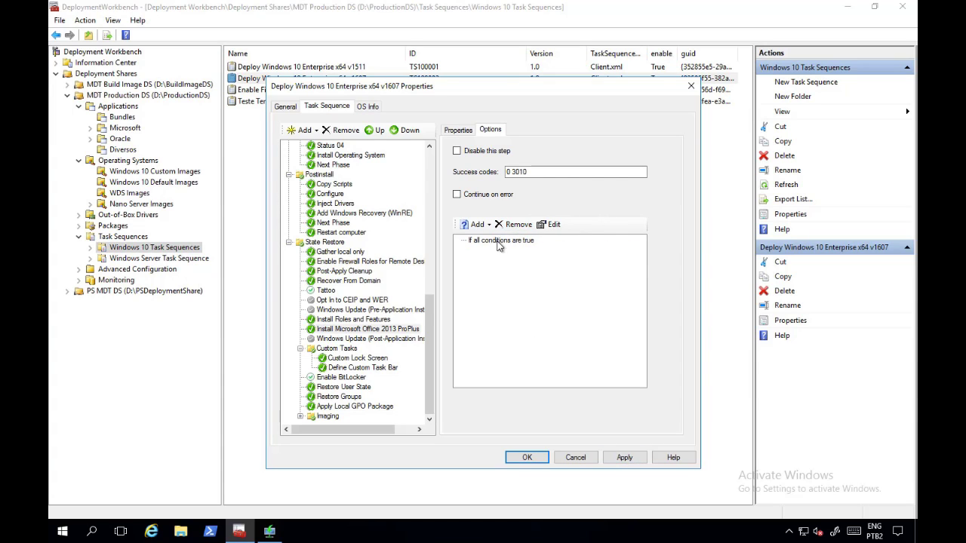
click(501, 240)
click(515, 225)
click(624, 457)
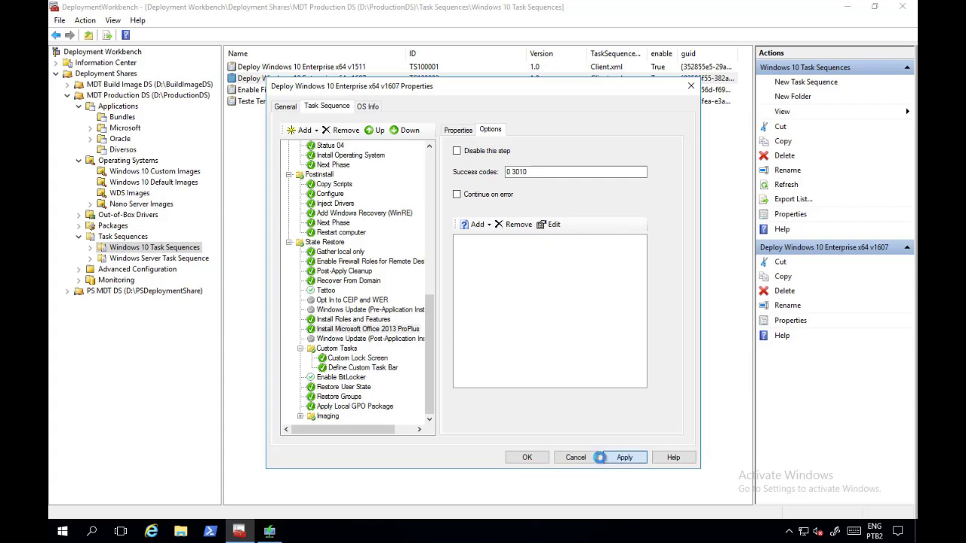
Step: Review the disabled Windows Update steps and Custom Tasks steps, then confirm the task sequence with OK
click(361, 332)
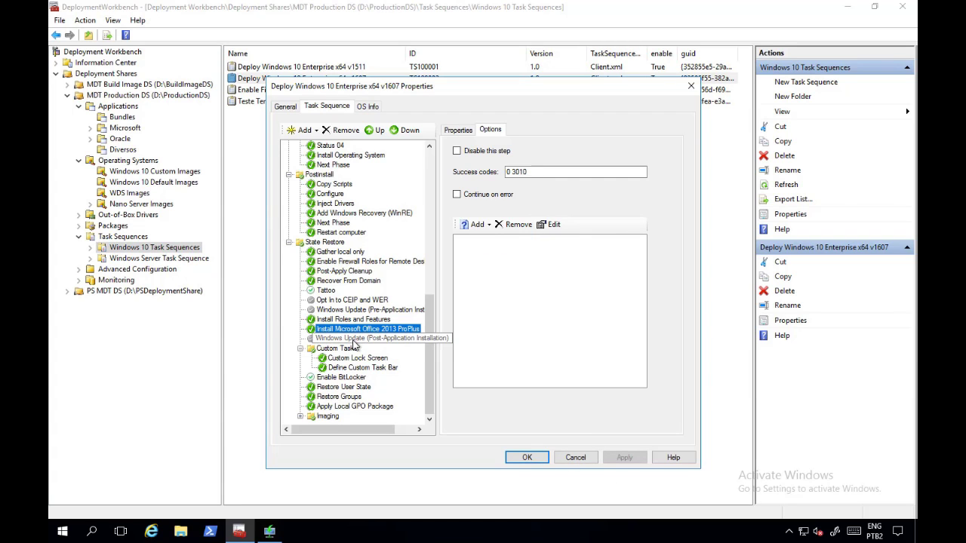
click(353, 339)
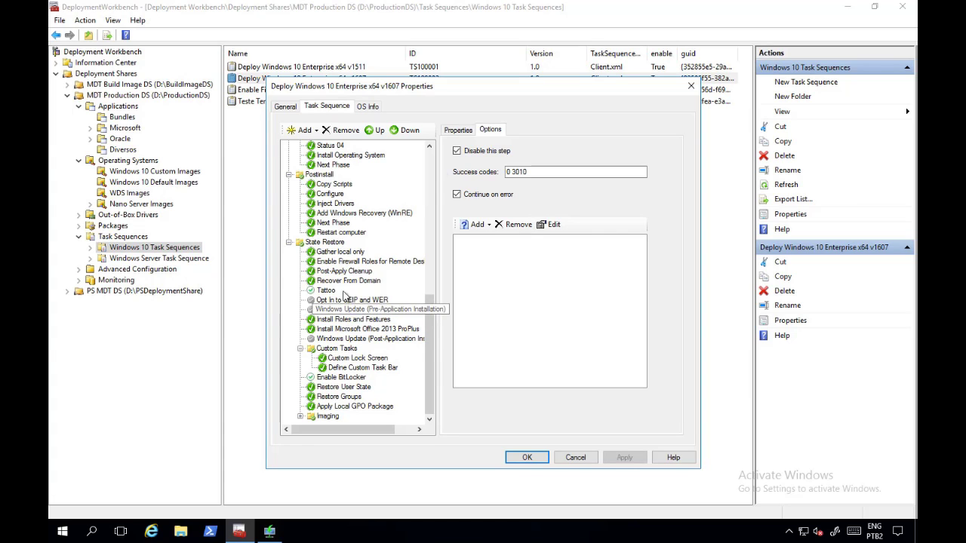
click(366, 310)
click(465, 135)
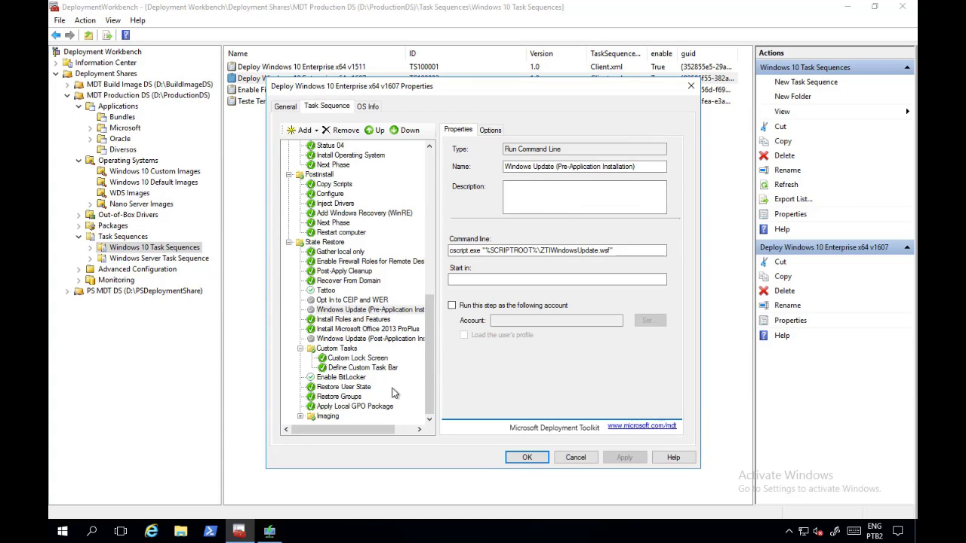
click(353, 356)
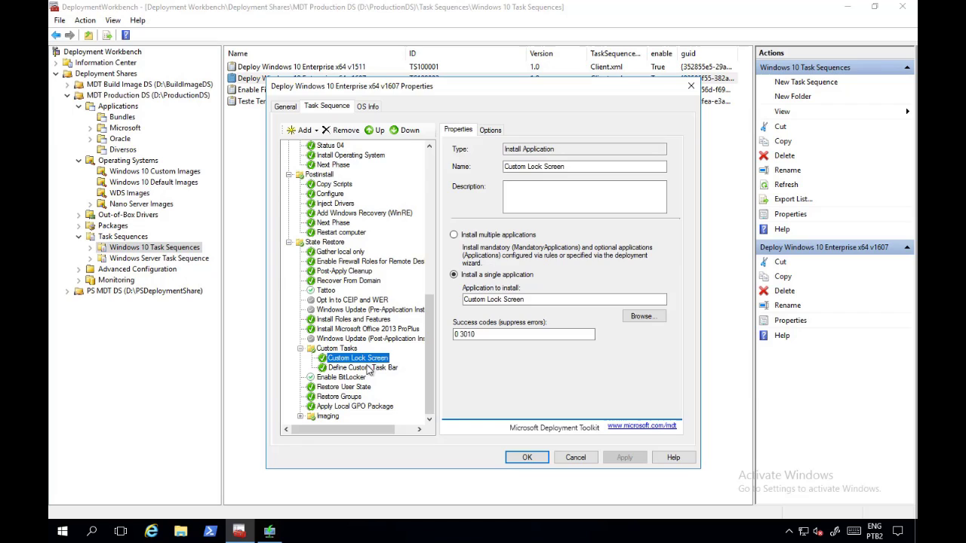
click(368, 368)
click(368, 359)
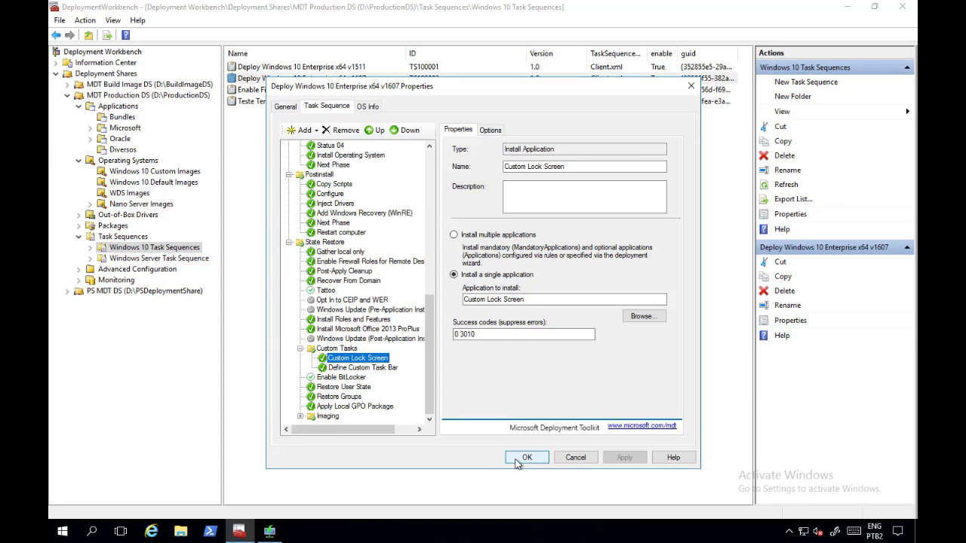
click(525, 457)
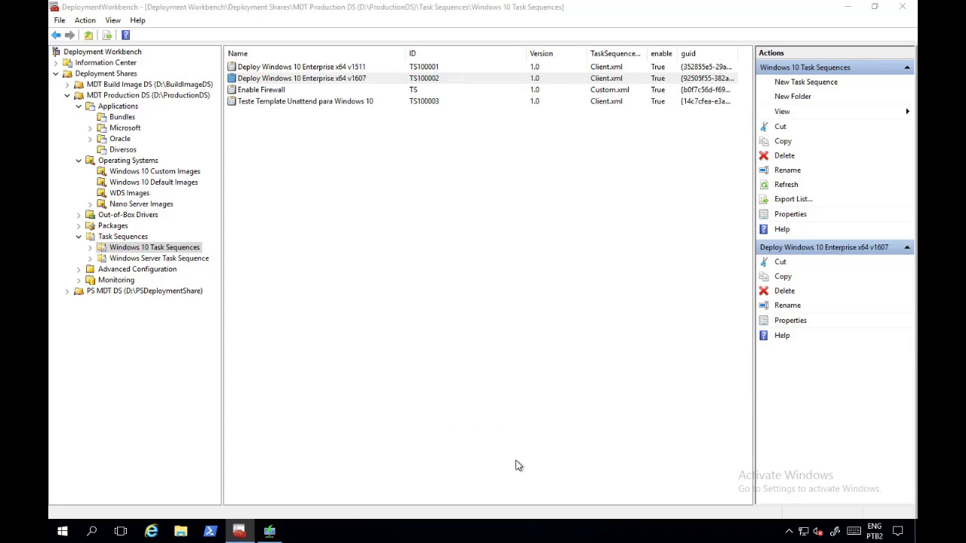
Step: Open MDT Production DS's properties on the Rules tab to view its rules text
right_click(141, 94)
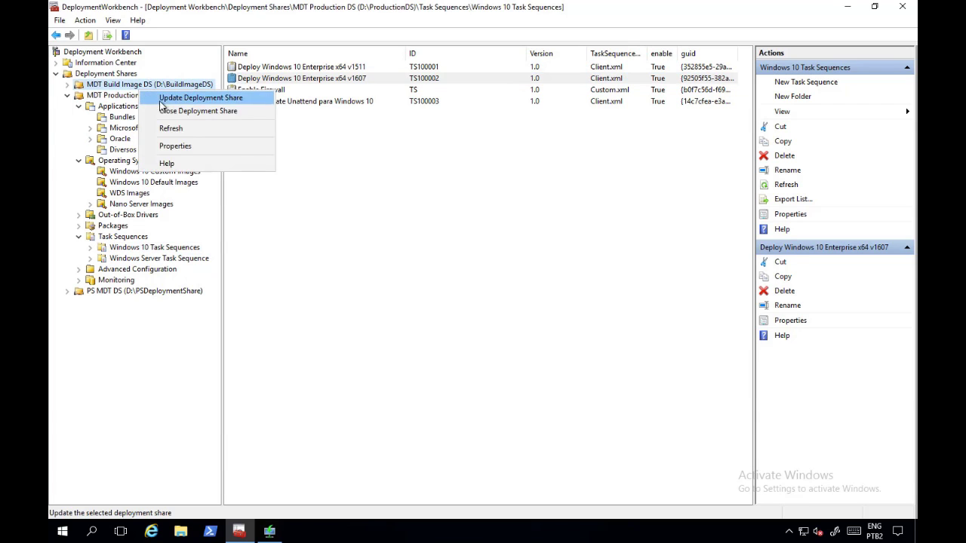
click(113, 95)
right_click(118, 95)
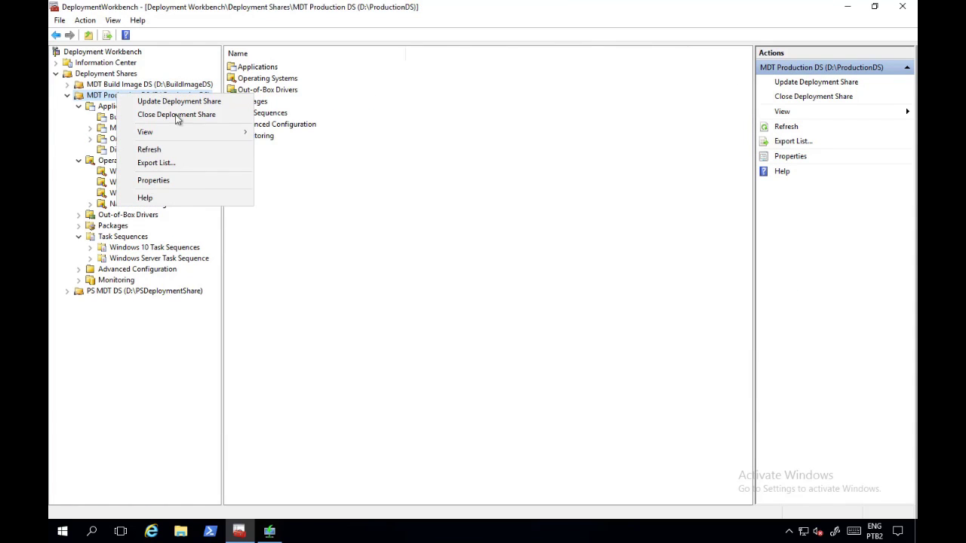
click(153, 181)
click(311, 108)
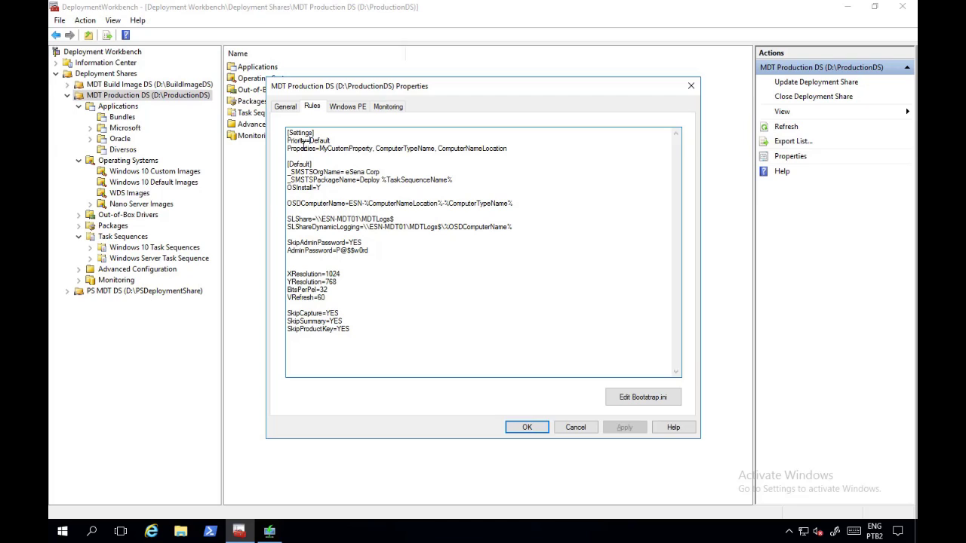
Step: Add DefaultGateway to the Priority line and start a new [DefaultGateway] section
text(Default)
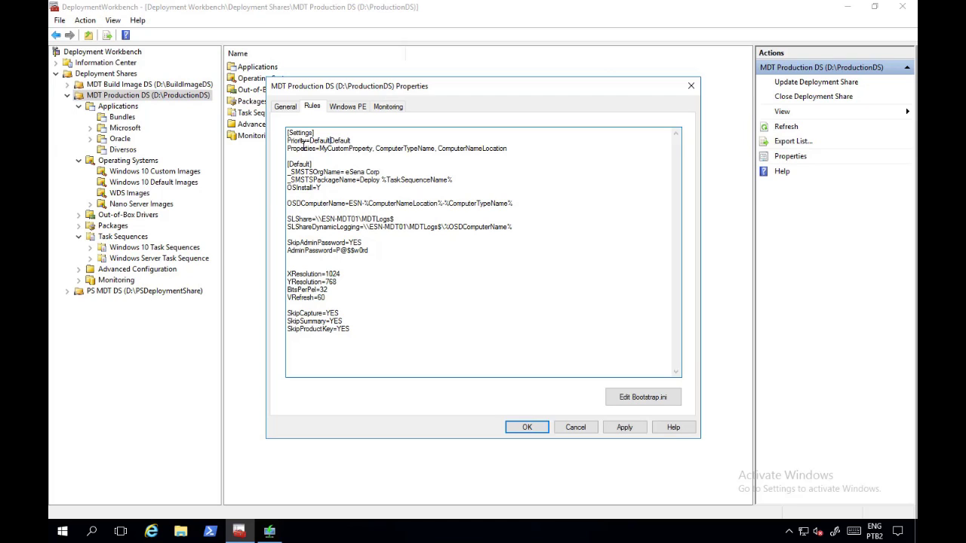
text(Gateway,)
click(527, 151)
key(Return)
key(Return)
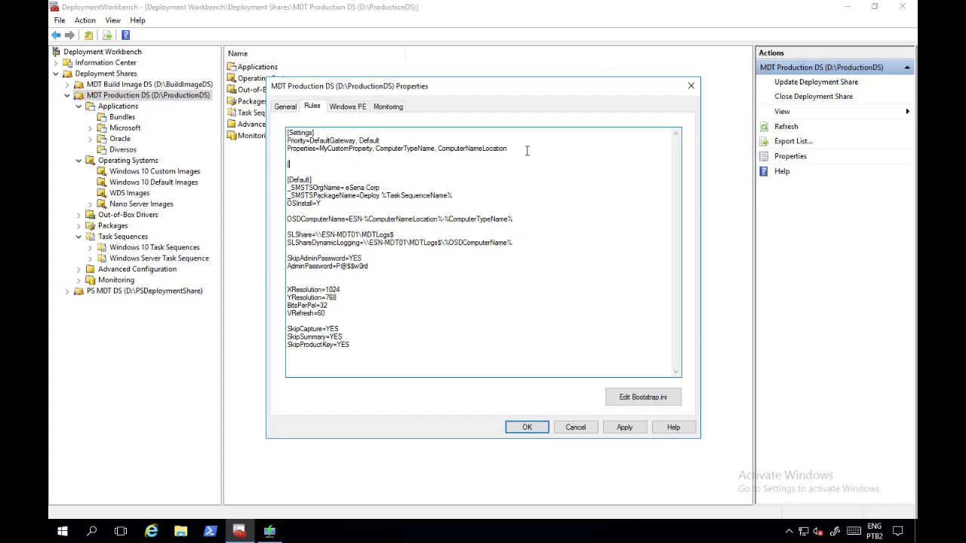
text([Defaulg)
key(BackSpace)
text(Gateway])
key(Return)
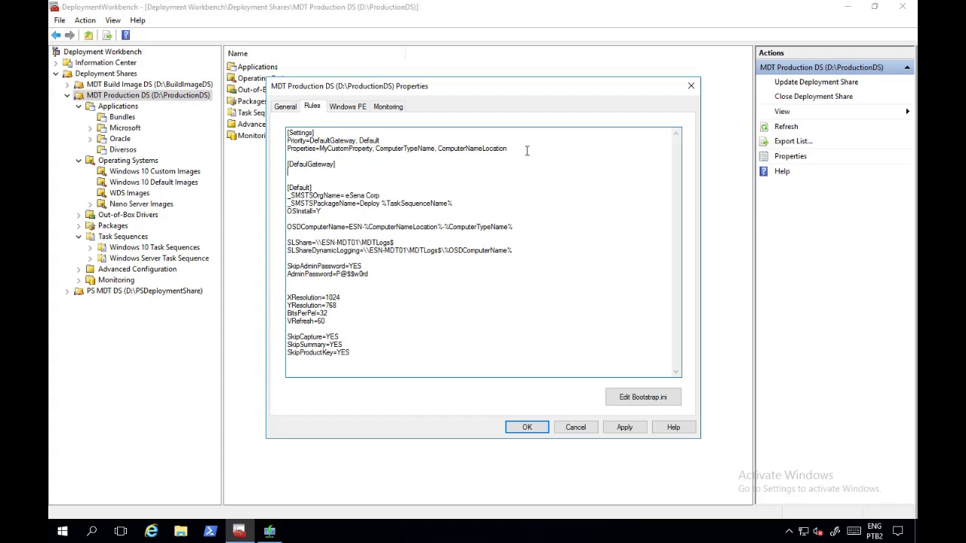
Step: Map gateways 192.168.10.254=BA, 192.168.20.254=MG and 192.168.30.254=ES under the section
text(192.168.10.254=BA)
key(Return)
text(192.168.)
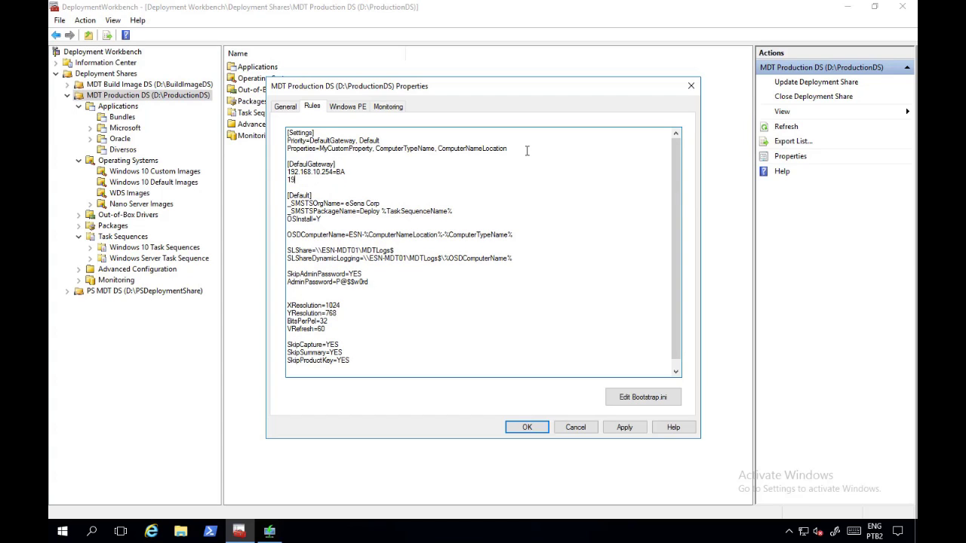
text(1)
key(BackSpace)
text(20.254=E)
key(BackSpace)
text(MG)
key(Return)
text(192.168)
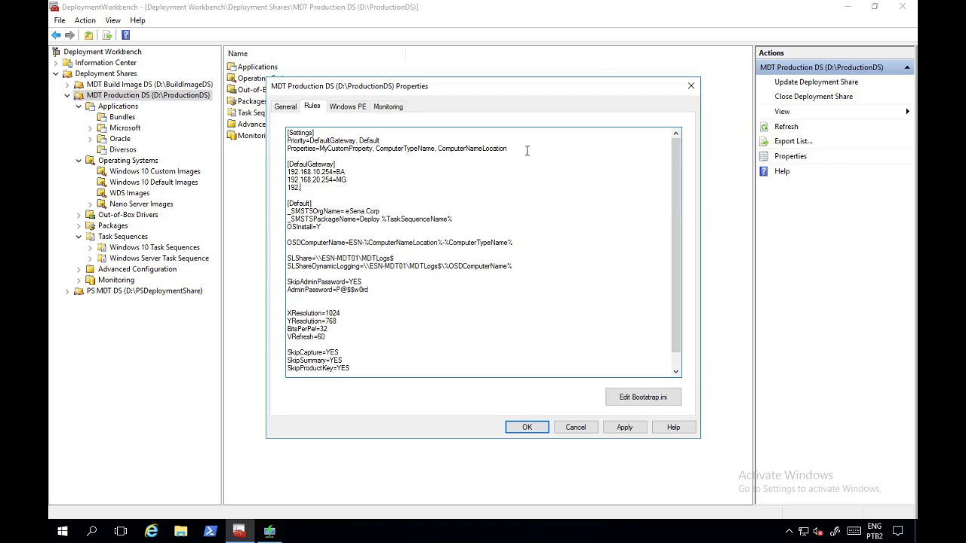
text(.1)
key(BackSpace)
text(30.254=ES)
key(Return)
key(Return)
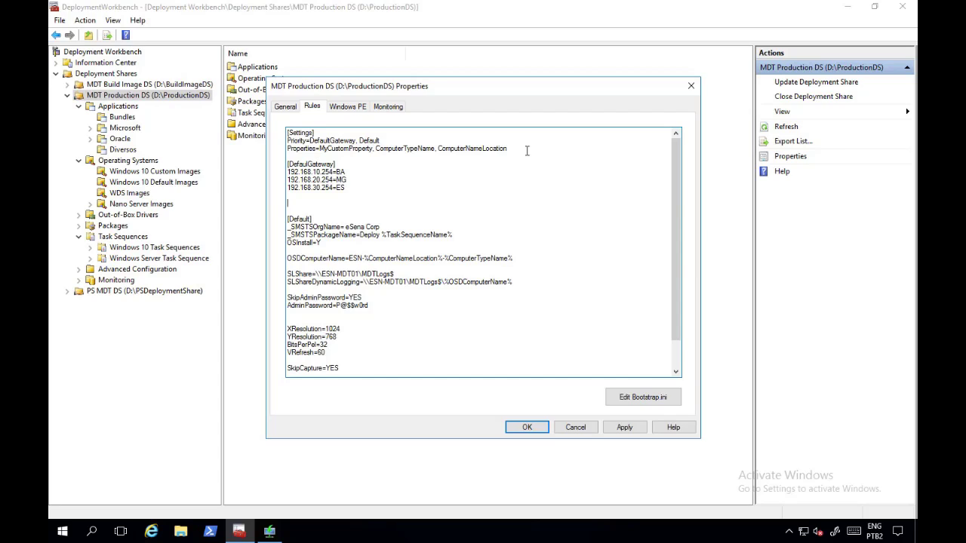
Step: Type the [BA], [MG] and [ES] section headers, leaving blank lines between them
text([BA])
key(Return)
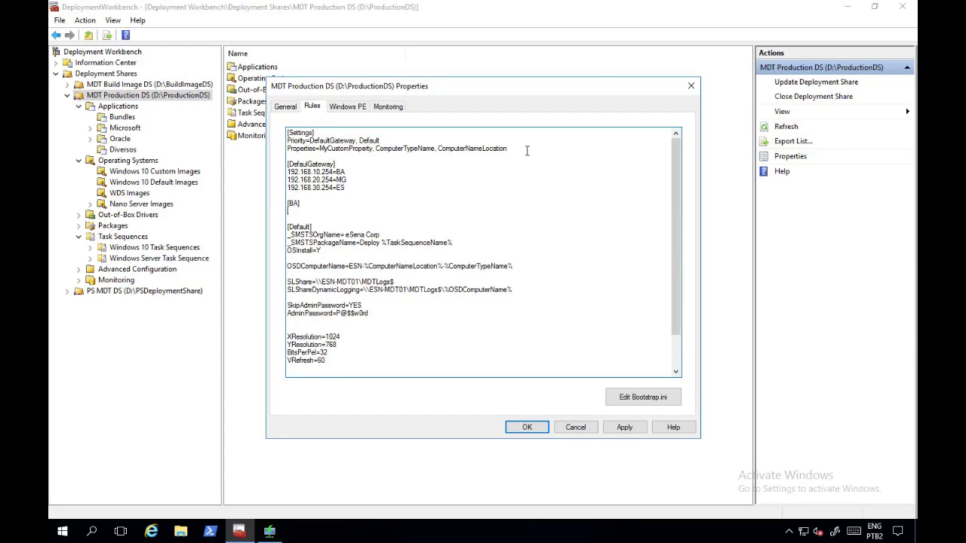
key(Return)
key(Return)
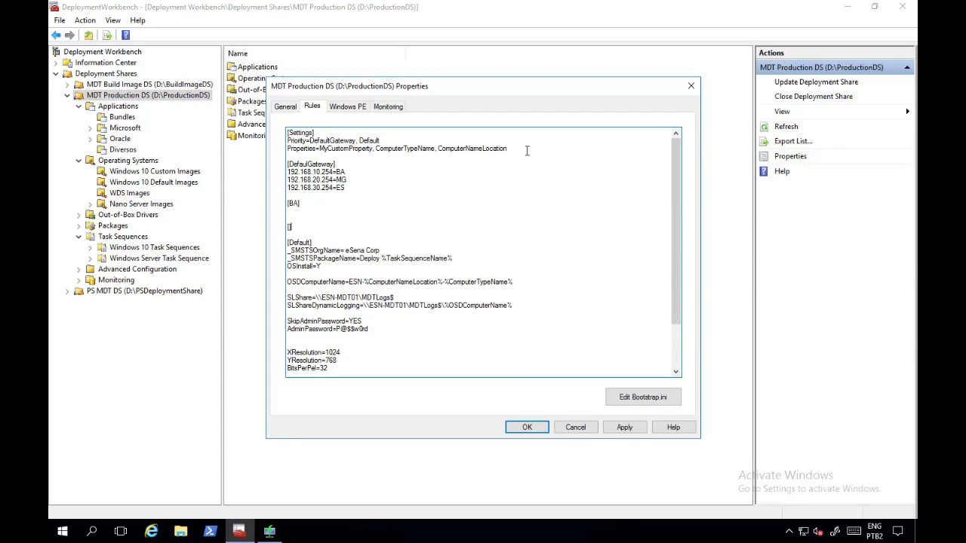
text([MG])
key(Return)
key(Return)
key(Return)
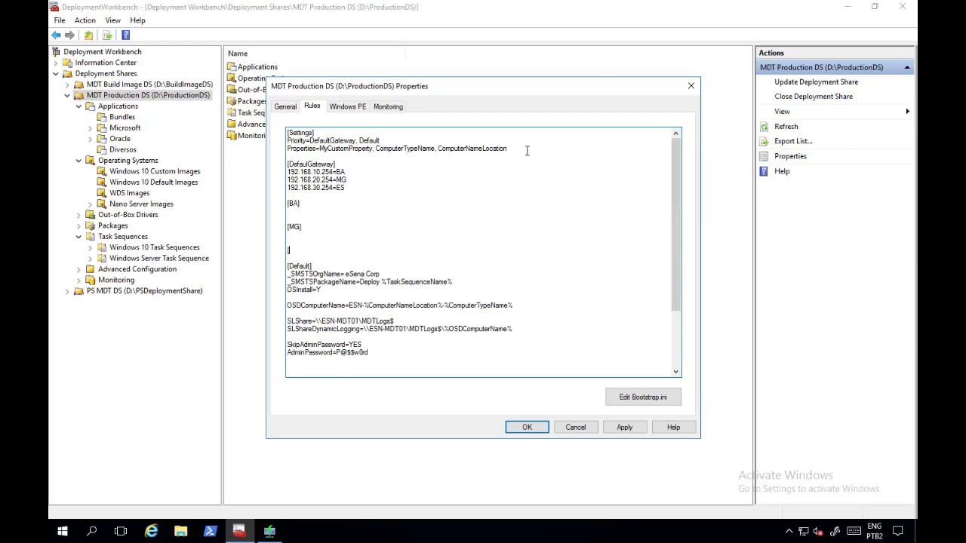
text([ES)
Step: Copy ComputerNameLocation under each header, setting it to BA, MG and ES
key(Up)
key(Up)
key(Up)
key(Up)
key(Up)
drag(517, 148, 439, 148)
key(ctrl+c)
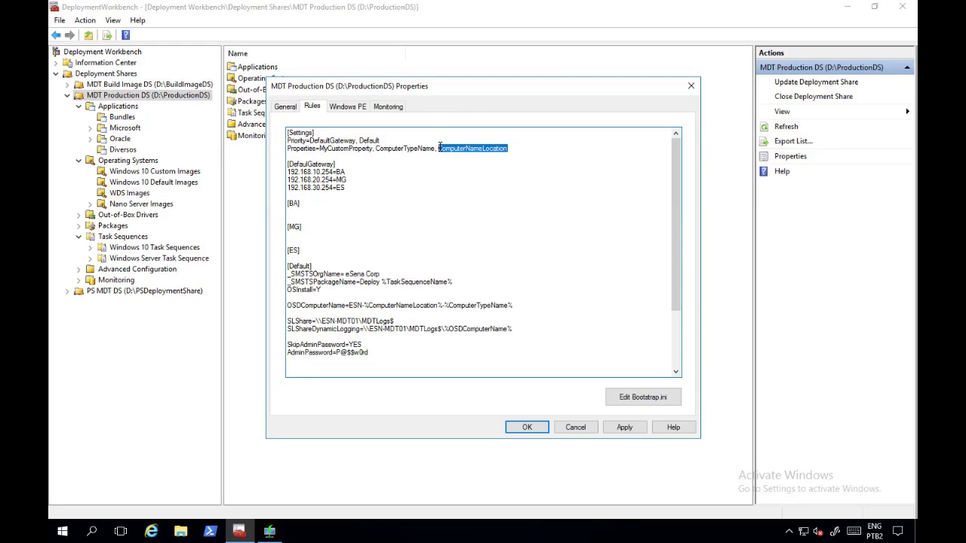
click(365, 217)
key(ctrl+v)
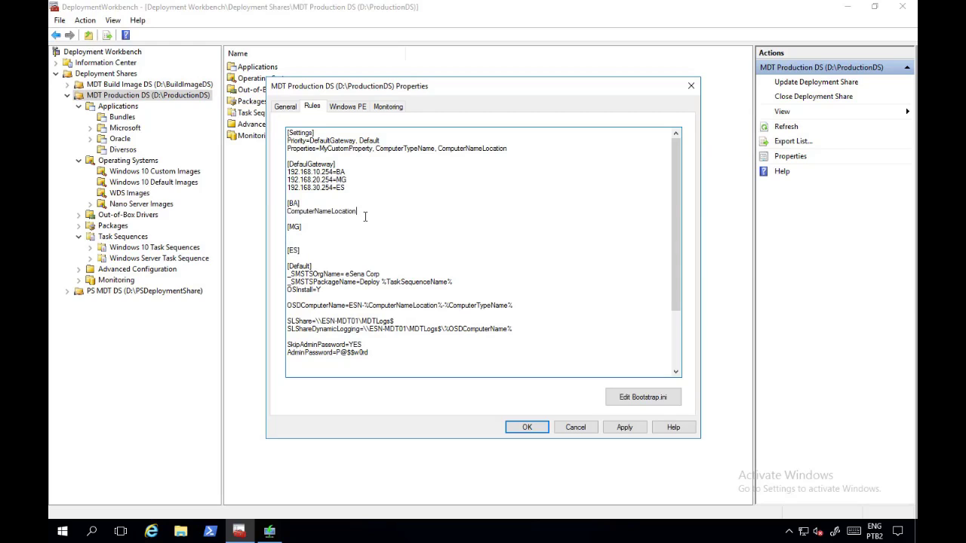
key(ctrl+v)
key(ctrl+v)
key(Return)
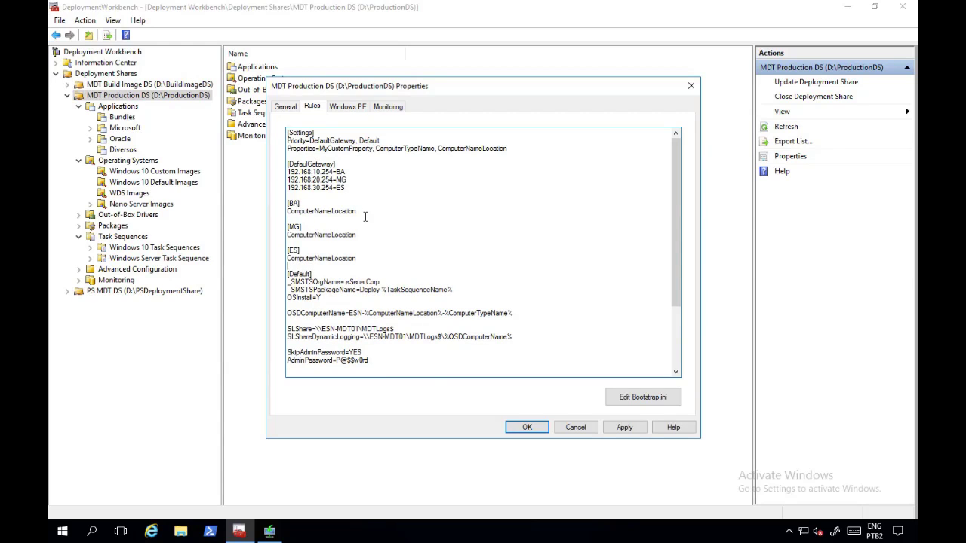
text(=)
text(BA)
text(=)
text(MG)
text(=)
text(ES)
Step: Start a MandatoryApplications001 property line below the ES section
key(Return)
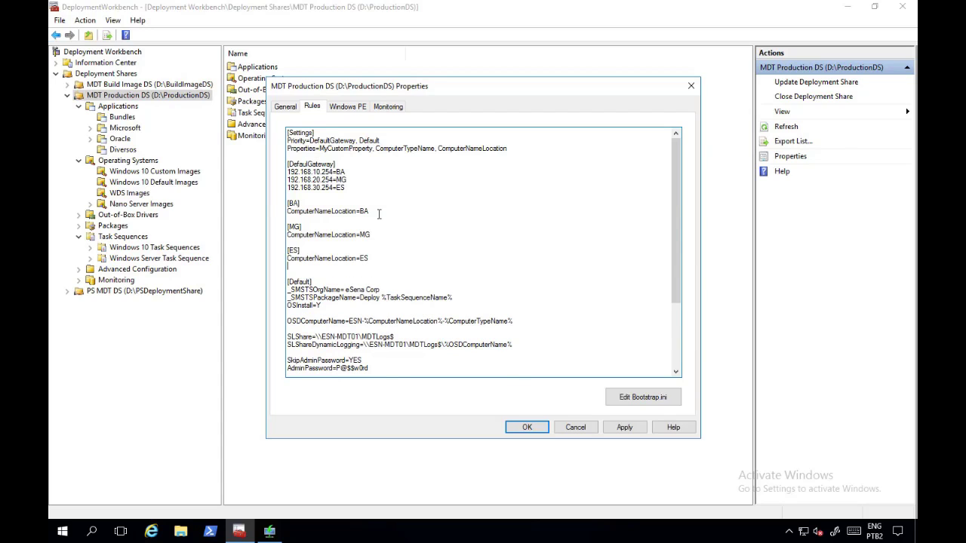
text(A)
key(BackSpace)
text(Madatoru)
key(BackSpace)
text(yApplictions001=)
key(BackSpace)
key(BackSpace)
key(BackSpace)
key(BackSpace)
key(BackSpace)
key(BackSpace)
key(BackSpace)
key(BackSpace)
key(BackSpace)
key(BackSpace)
key(BackSpace)
key(BackSpace)
key(BackSpace)
key(BackSpace)
key(BackSpace)
key(BackSpace)
key(BackSpace)
key(BackSpace)
key(BackSpace)
key(BackSpace)
key(BackSpace)
key(BackSpace)
key(BackSpace)
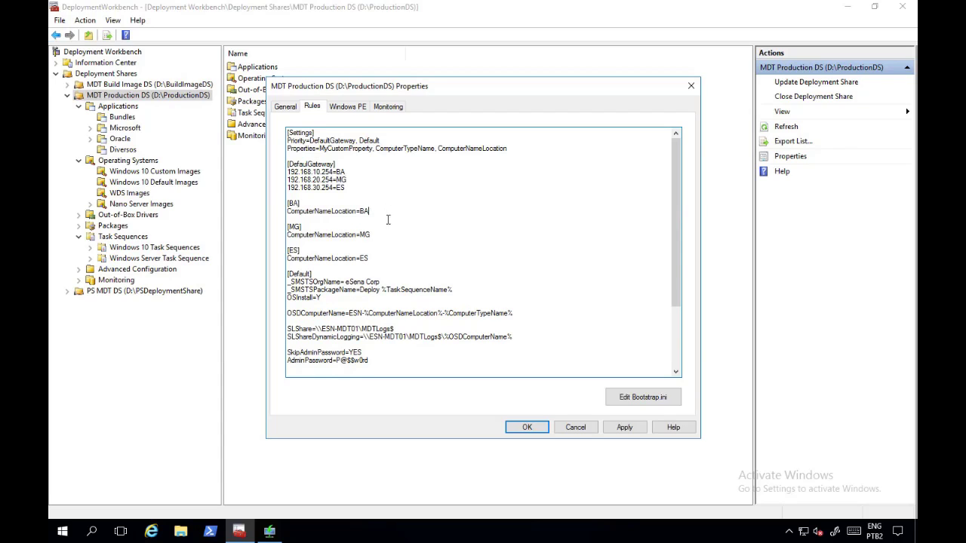
click(389, 242)
click(387, 258)
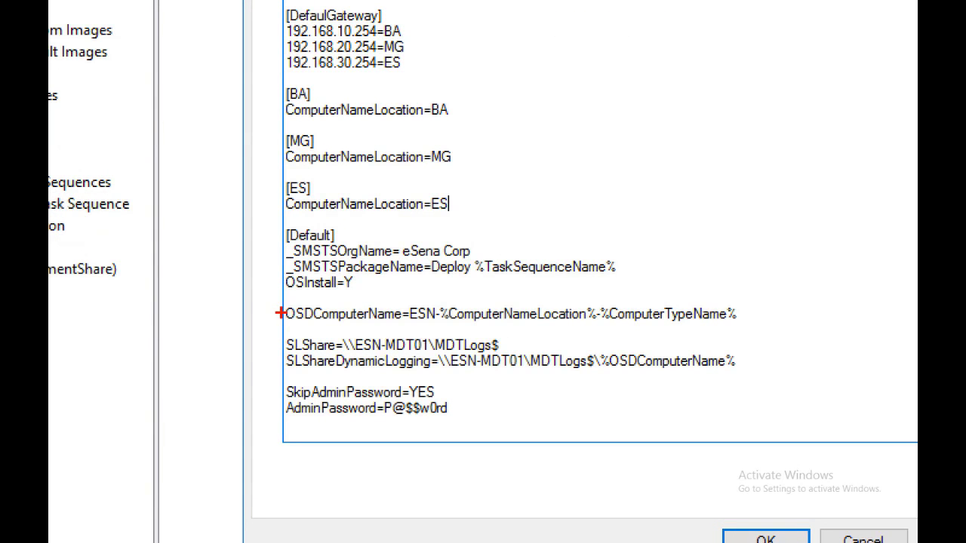
drag(278, 309, 178, 272)
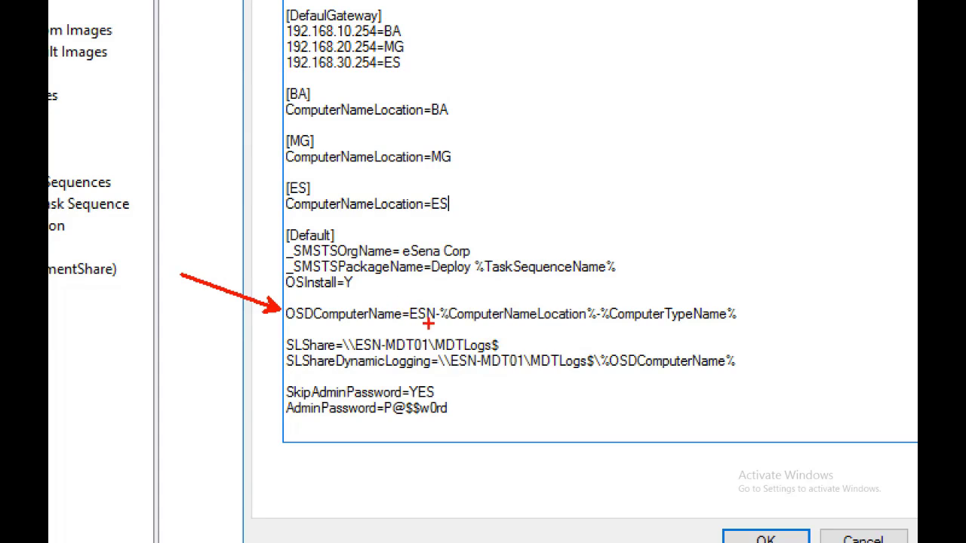
drag(408, 323, 436, 322)
drag(511, 299, 484, 281)
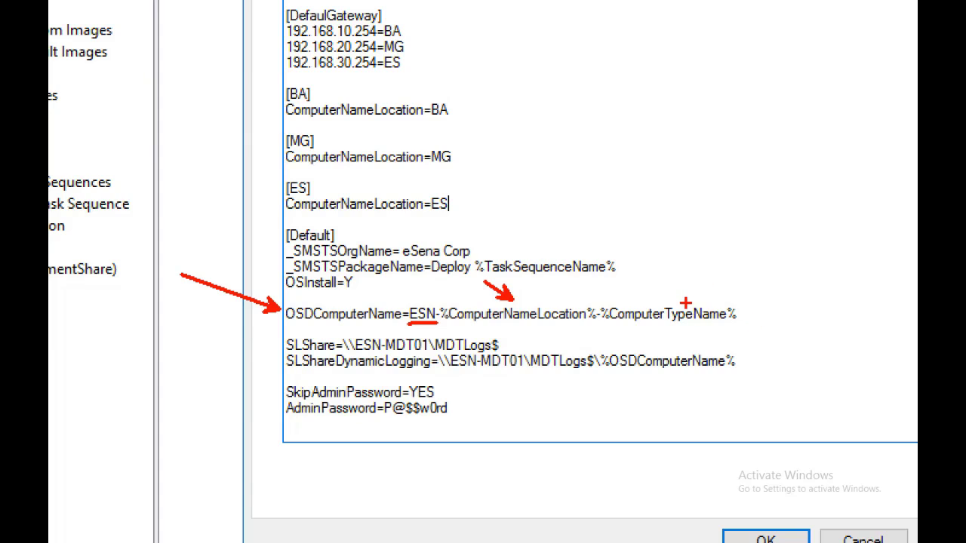
drag(685, 302, 721, 297)
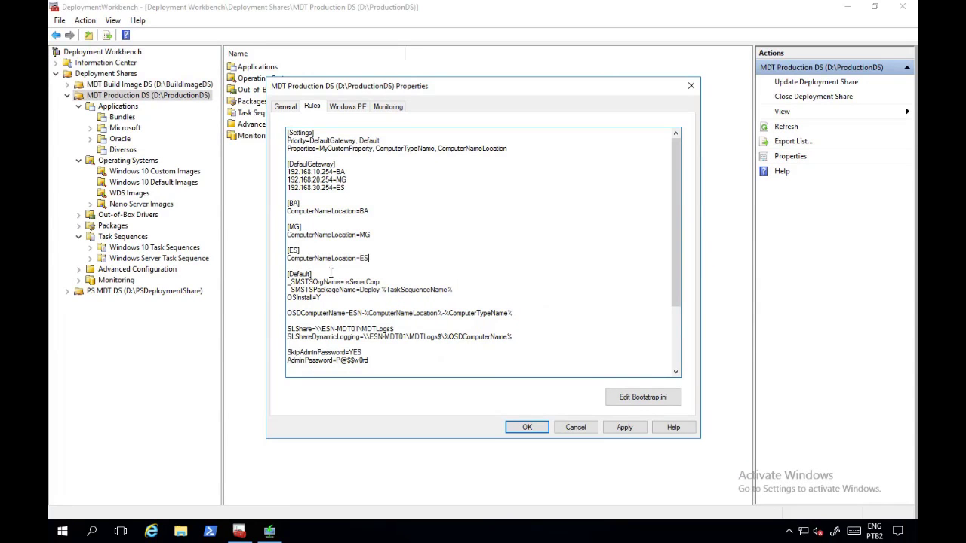
Step: Add ByDesktop and ByLaptop to the Priority list before Default
click(359, 140)
text(ByDesktop, ByLaptio)
key(BackSpace)
key(BackSpace)
text(op,)
Step: Insert [ByDesktop] and [ByLaptop] section headers above the [Default] section
click(393, 265)
key(Return)
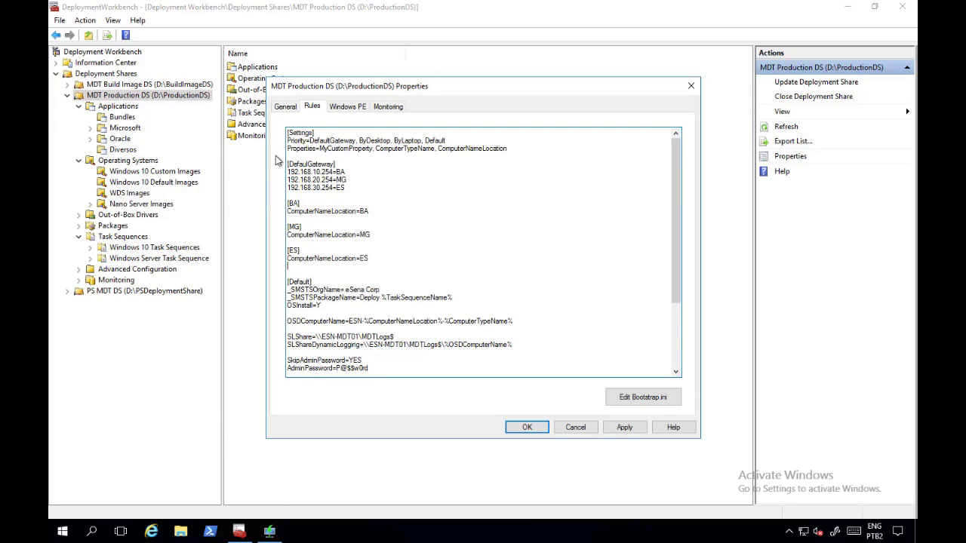
drag(309, 140, 468, 139)
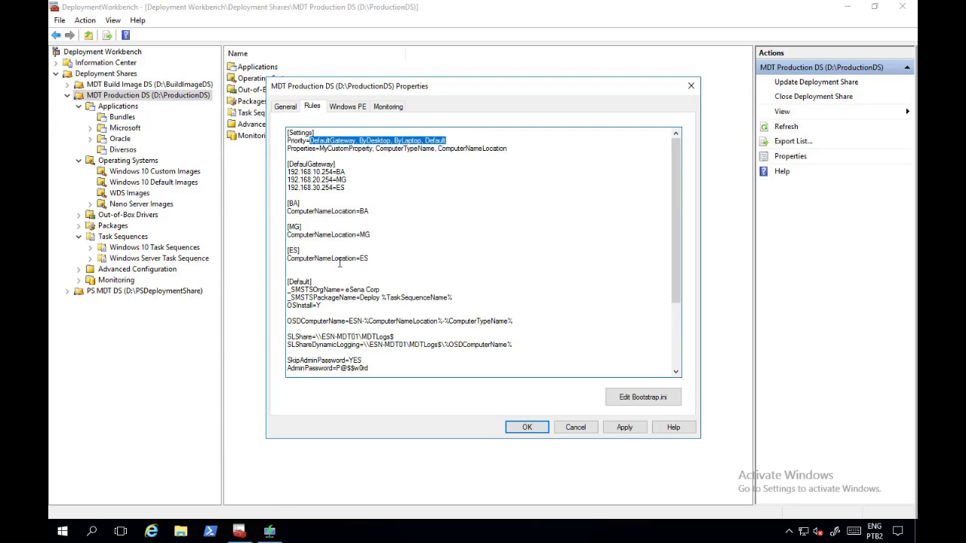
click(338, 264)
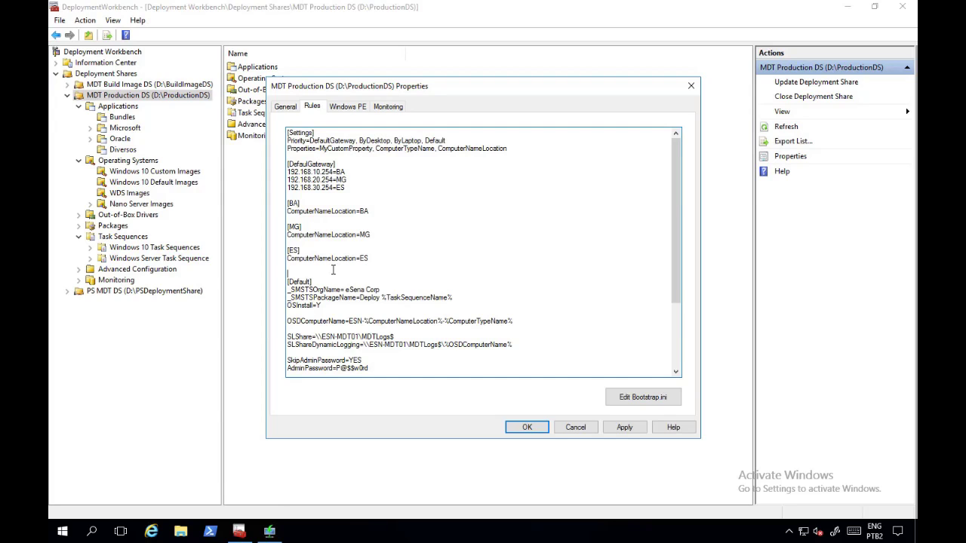
key(Return)
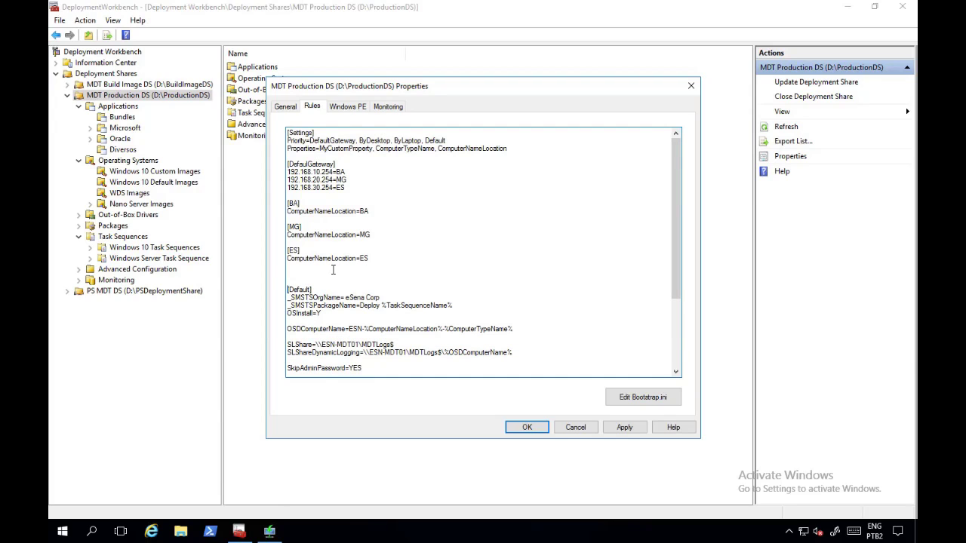
text([ByDesktop])
key(Return)
key(Return)
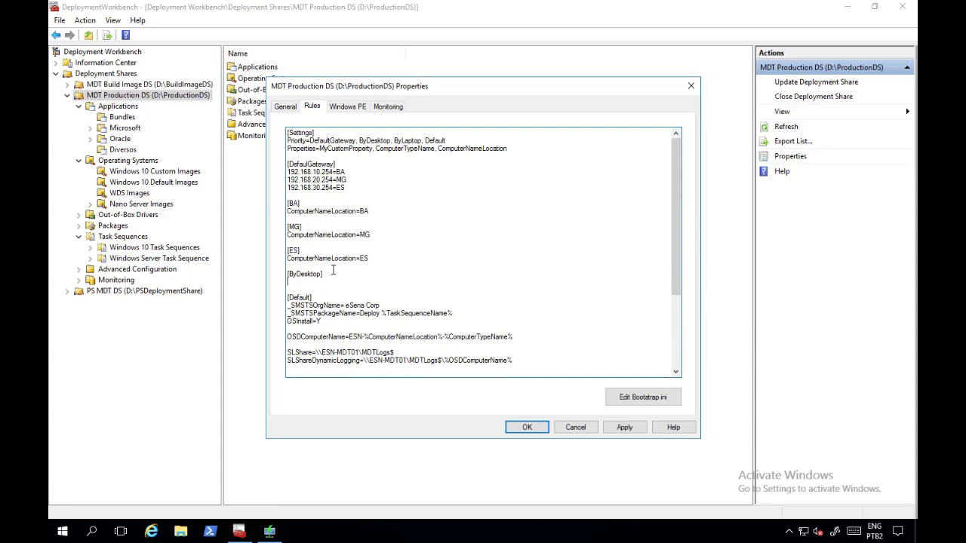
key(Return)
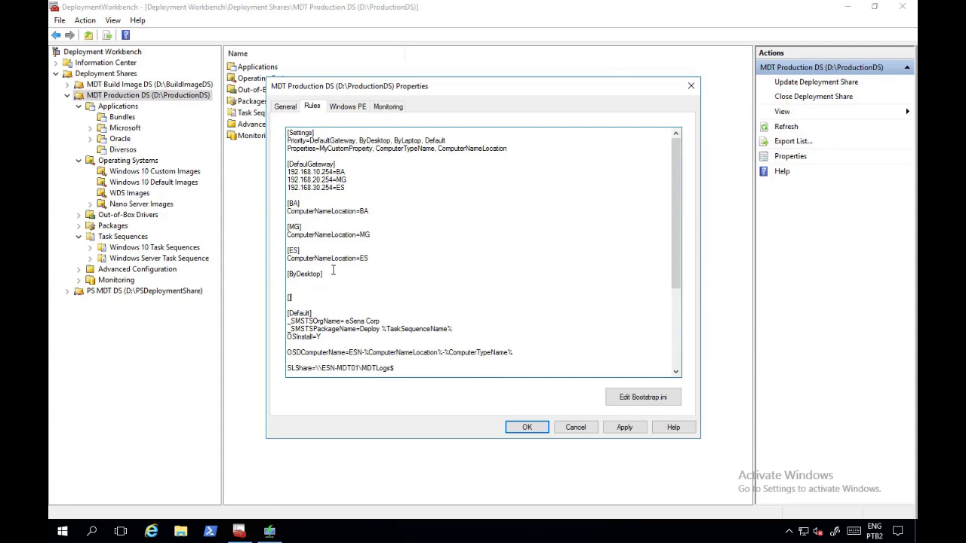
text([ByLaptop])
Step: Add Subsection=ByDesktop-%IsDesktop% and Subsection=ByLaptop-%IsLaptop% lines to those sections
text(Sec)
key(BackSpace)
key(BackSpace)
key(BackSpace)
text(Sub)
text(section=)
text(ByDesktop)
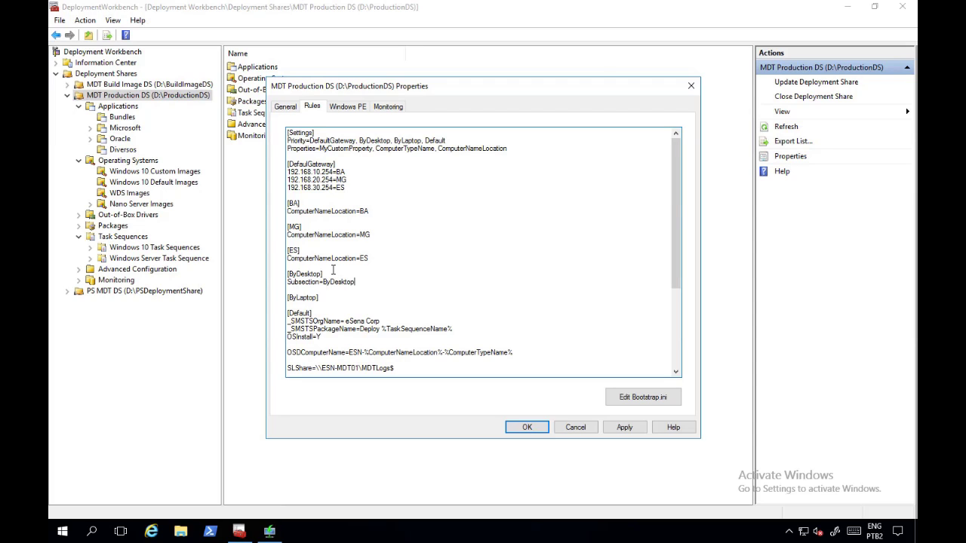
text(-)
text(%%)
text(IsDes)
text(ktop%)
key(Return)
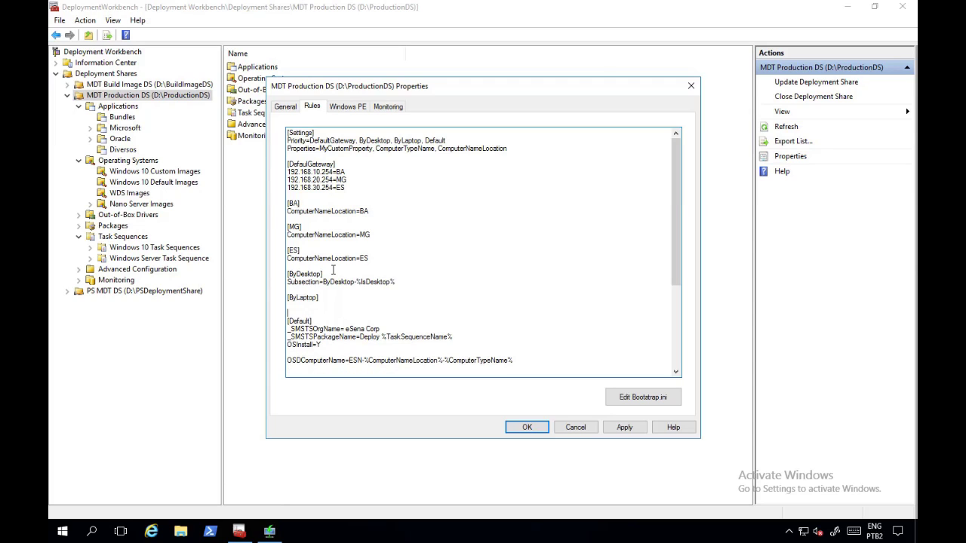
text(S)
text(ubsect)
text(io)
text(n)
text(=)
text(ByLapt)
text(op)
text(-%%)
text(IsLa)
text(pt)
text(o)
text(p%)
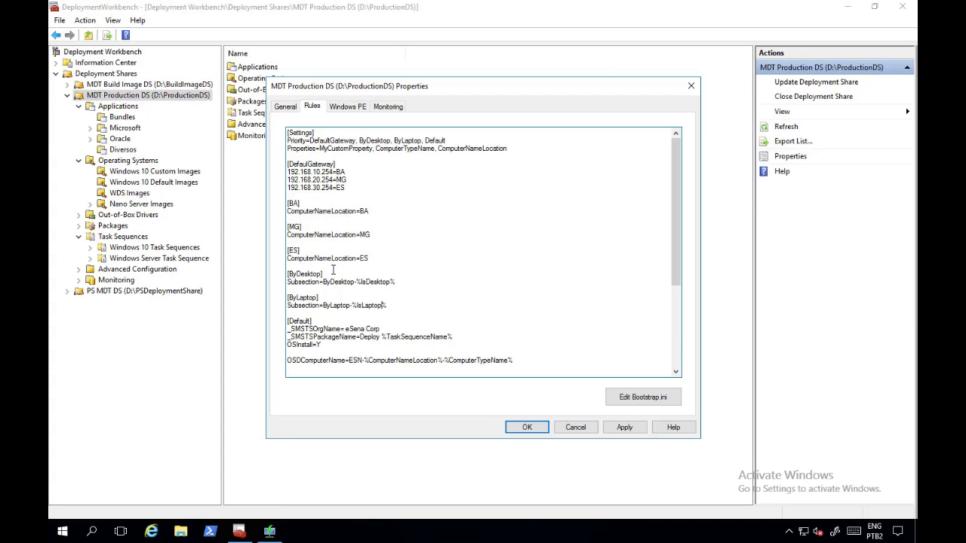
key(Return)
key(Return)
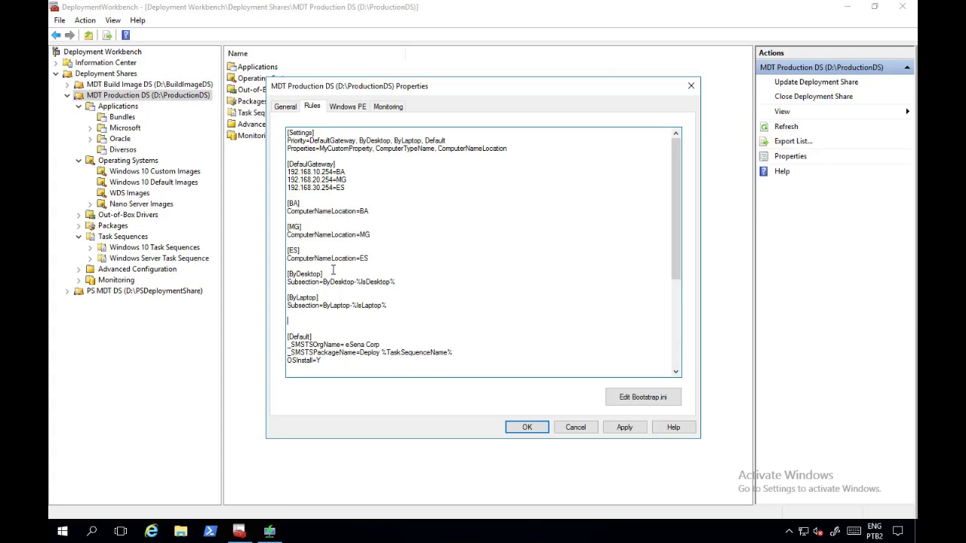
Step: Add a [ByDektop-True] section with ComputerTypeName=D
text([)
drag(387, 306, 326, 307)
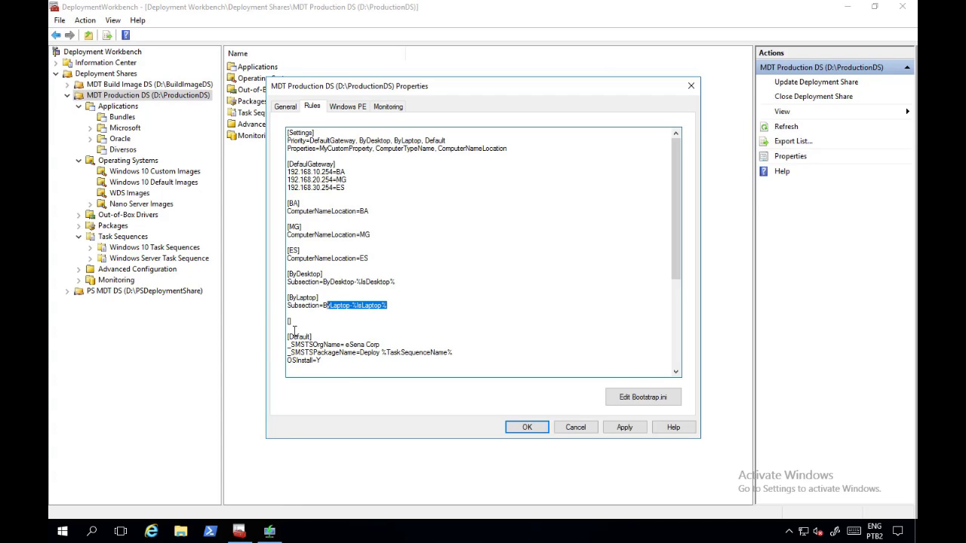
click(353, 305)
drag(353, 305, 387, 306)
click(289, 322)
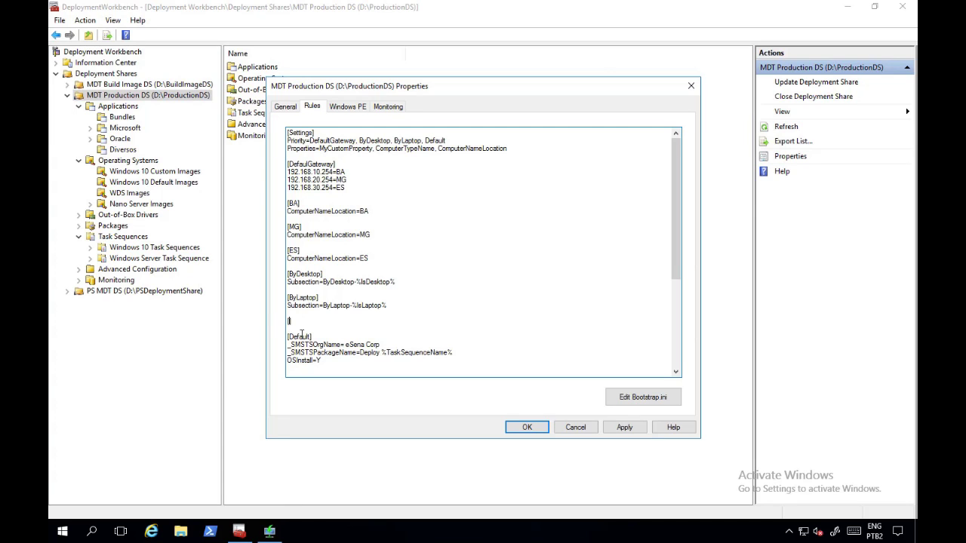
text(ByDektop-True])
key(Return)
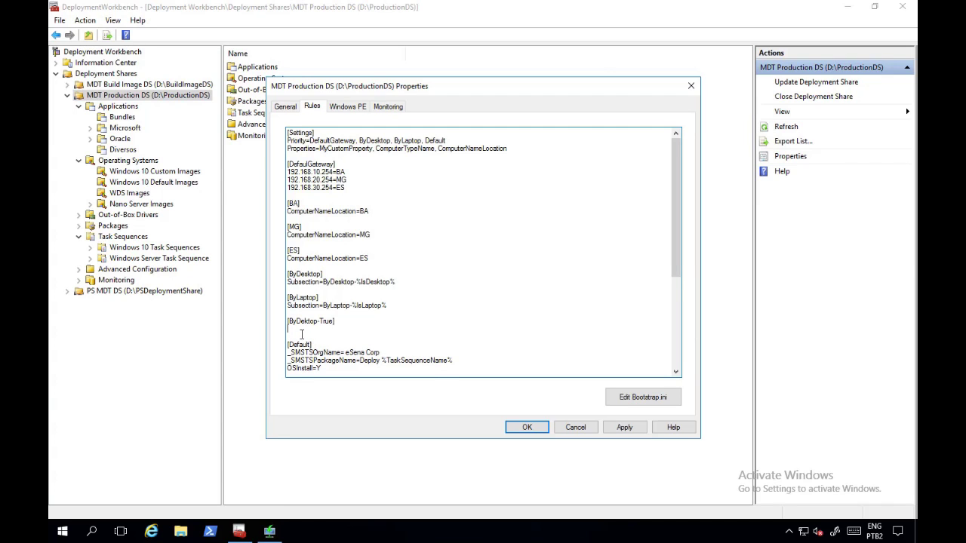
text(ComputerTypeName=D)
key(Return)
key(Return)
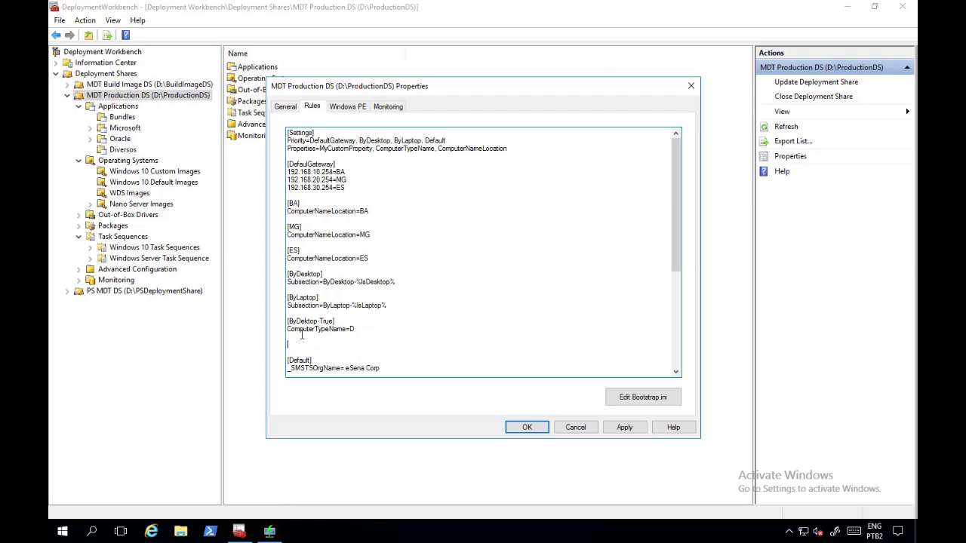
Step: Add a [ByLaptop-True] section with ComputerTypeName=L
text([~)
key(BackSpace)
text(ByLaptop-True])
key(Return)
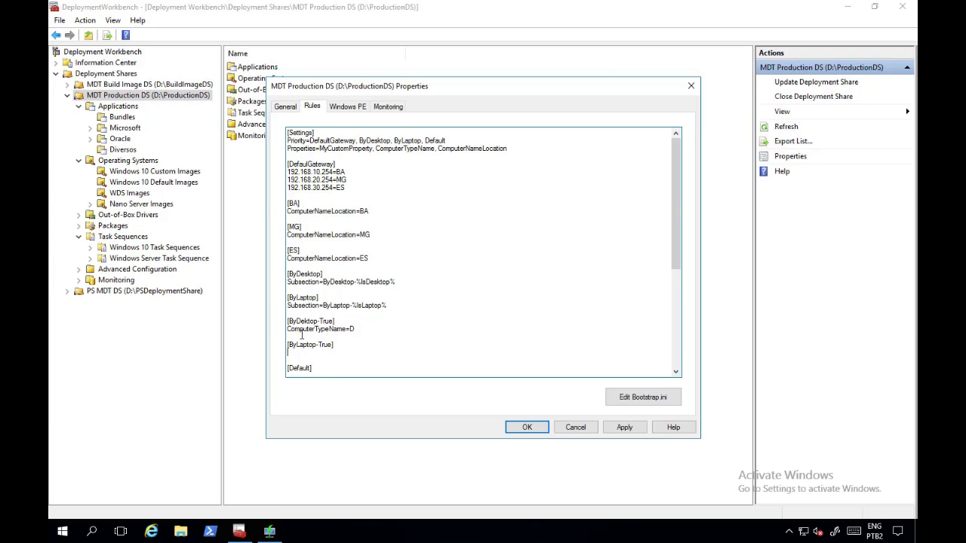
text(ComputerTypeName=L)
Step: Apply and save the rule changes, then launch an administrator PowerShell console
scroll(392, 273, down, 3)
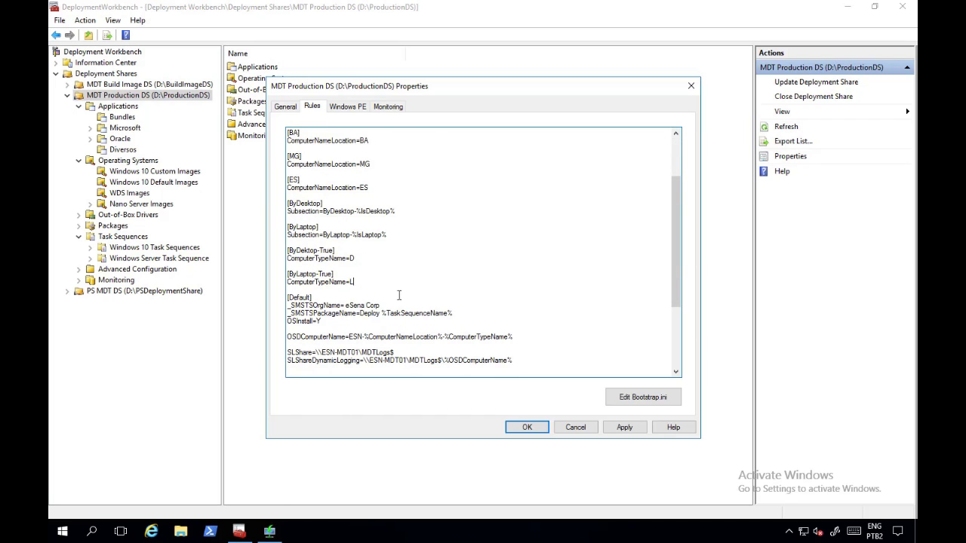
drag(523, 336, 286, 336)
click(627, 427)
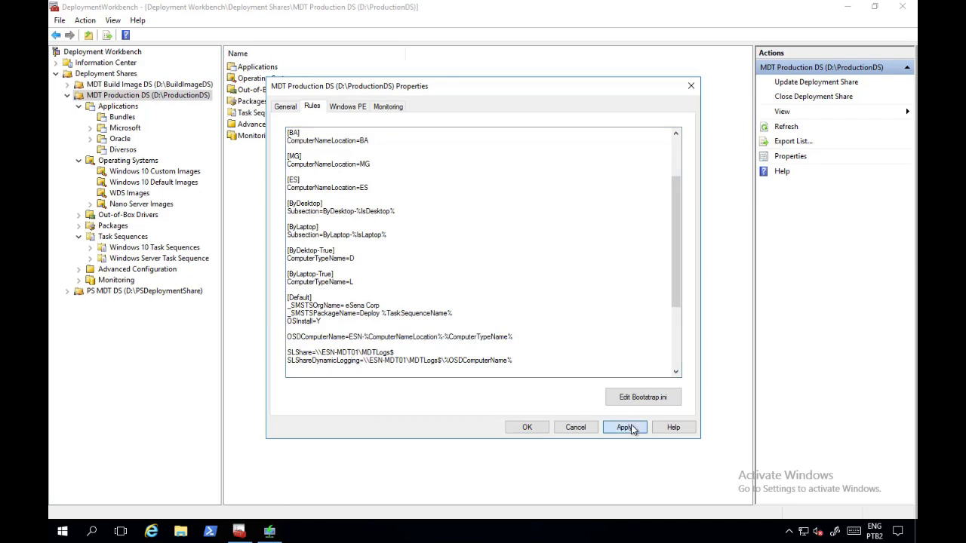
click(535, 428)
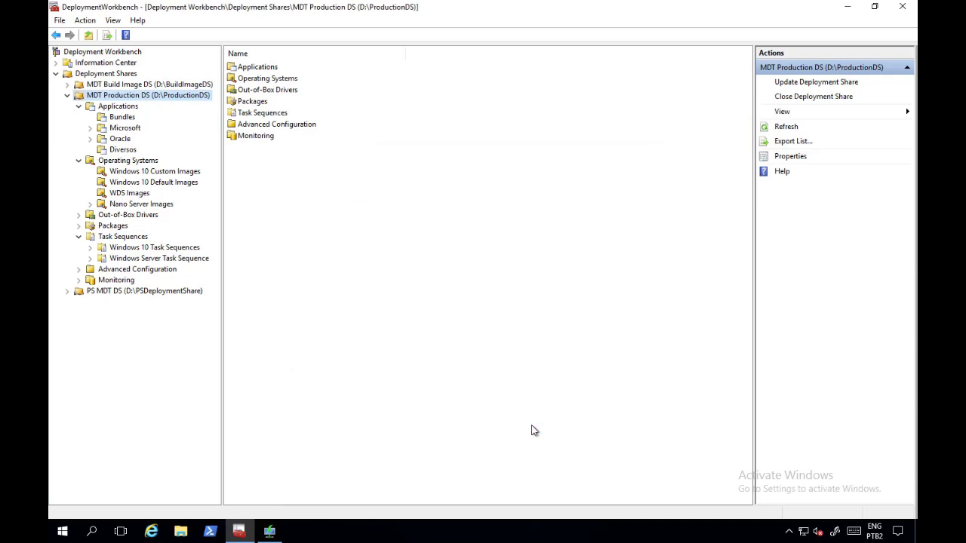
click(192, 534)
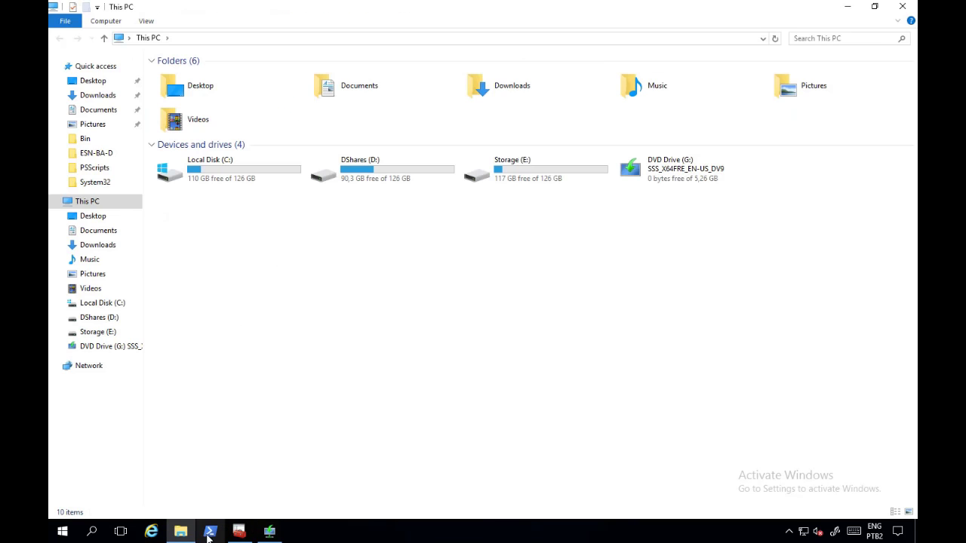
click(210, 532)
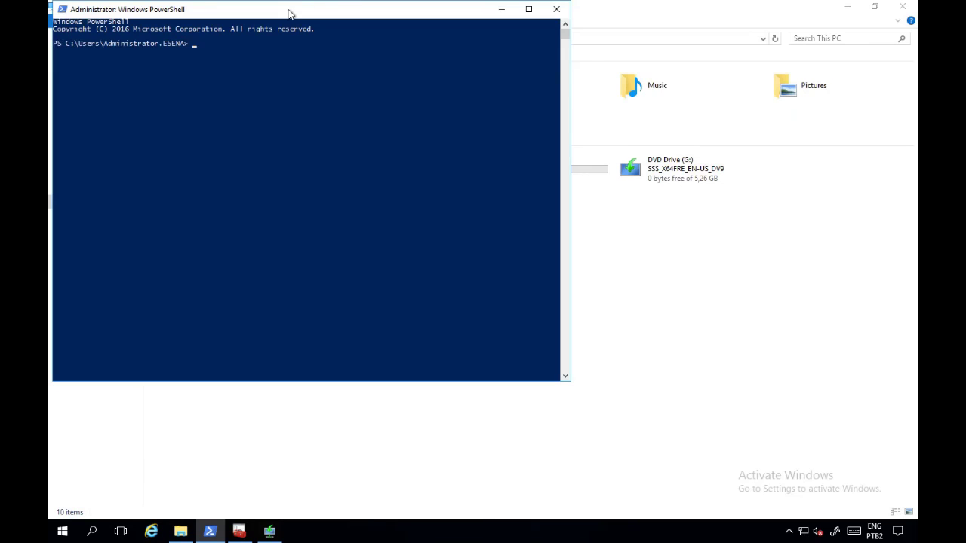
Step: Switch the console to E:\ and into its Scripts folder
drag(289, 14, 412, 91)
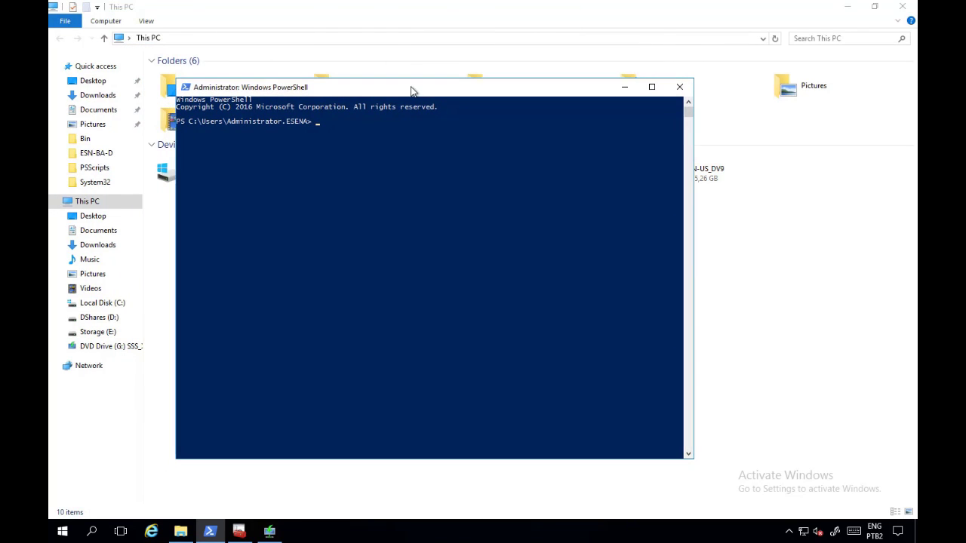
text(Set-Loct)
key(BackSpace)
text(ation E:\)
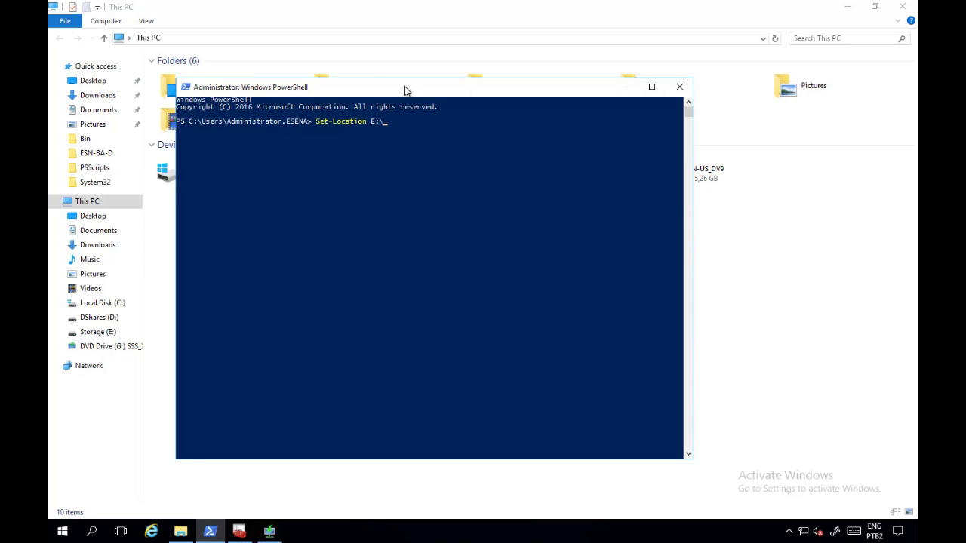
key(Return)
text(cd)
key(BackSpace)
key(BackSpace)
key(Up)
key(BackSpace)
key(BackSpace)
key(BackSpace)
text(.\S)
key(Tab)
key(Return)
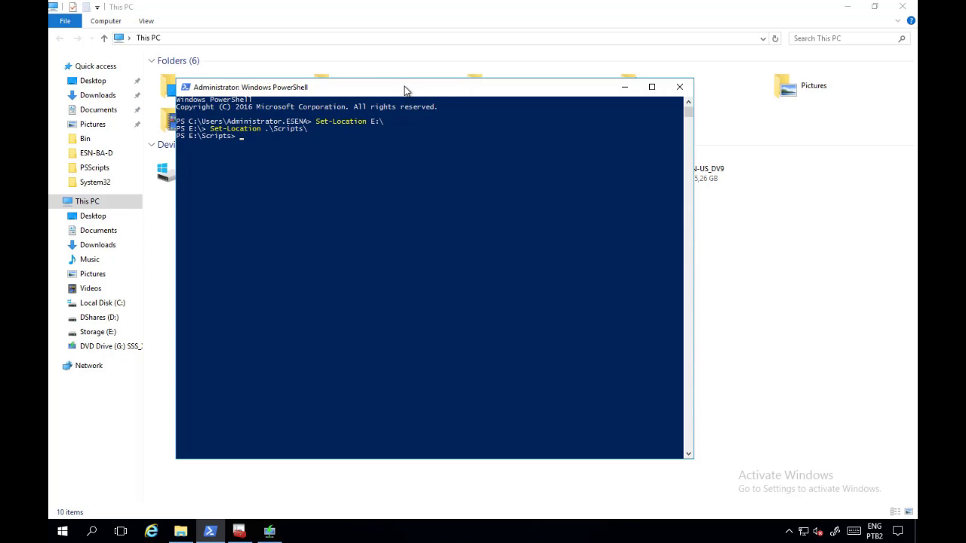
Step: Go back up to the root of E: and list its contents
text(Dir)
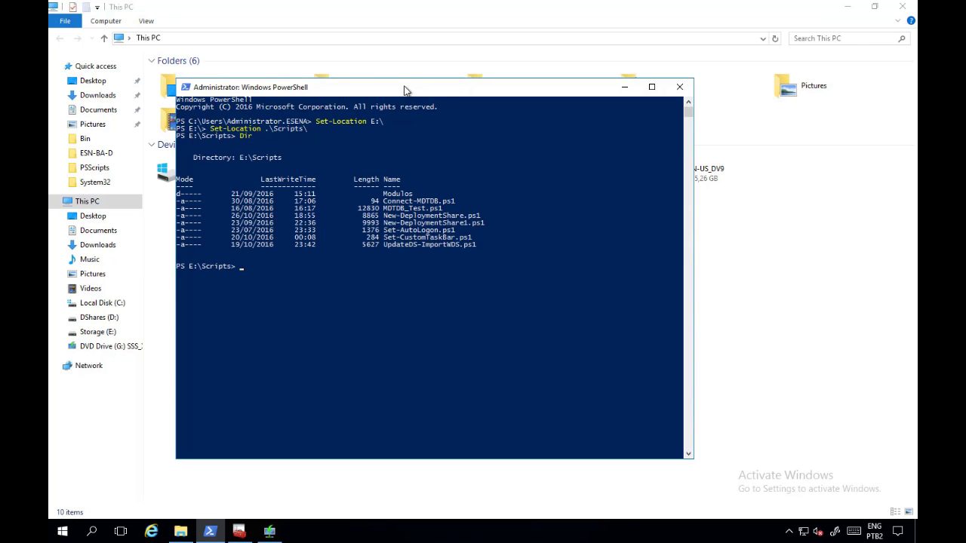
text(Dir)
key(BackSpace)
key(BackSpace)
key(BackSpace)
text(cd \)
key(BackSpace)
key(BackSpace)
text(..)
key(Return)
text(dir)
key(Return)
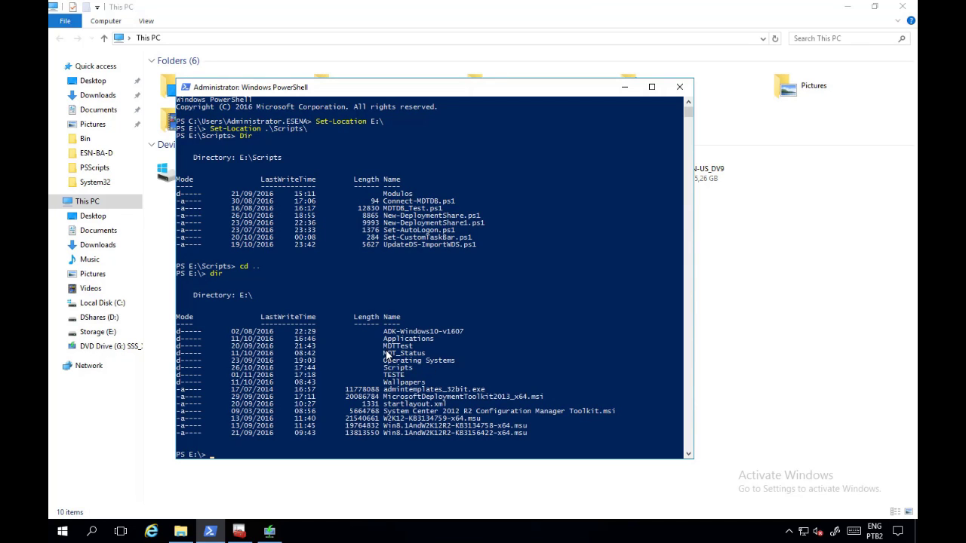
Step: Change into E:\MDTTest and list its files, including Gather.ps1
drag(384, 345, 412, 349)
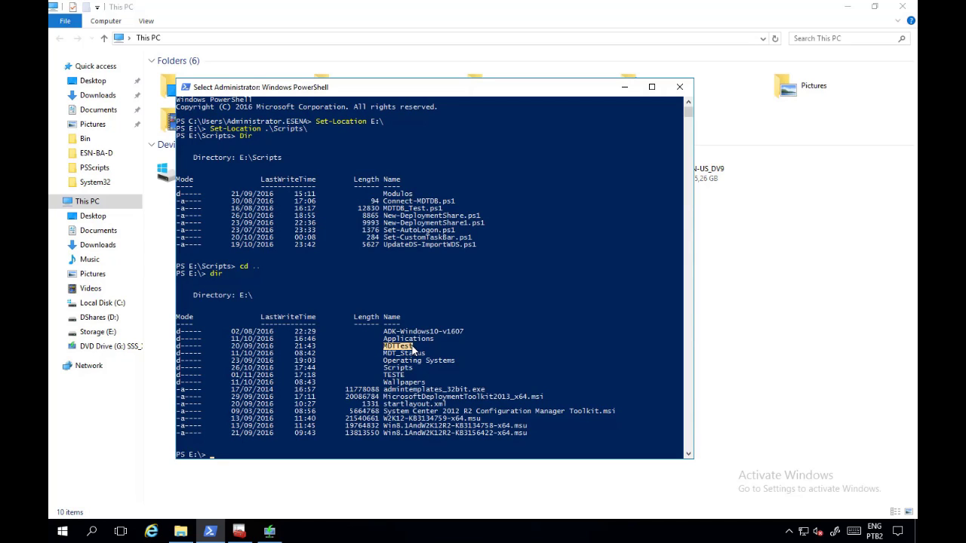
key(Return)
text(cd MDTT)
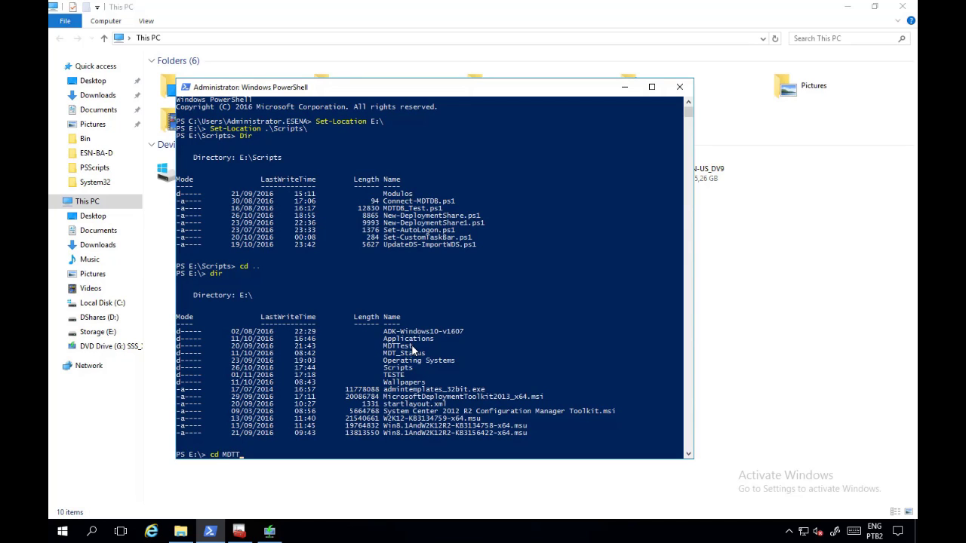
key(Tab)
key(Return)
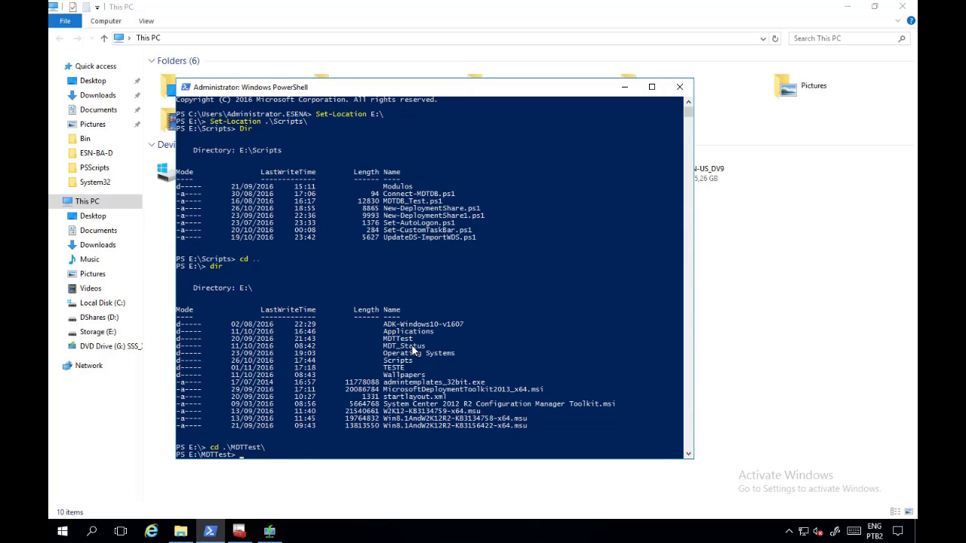
text(dir)
key(Return)
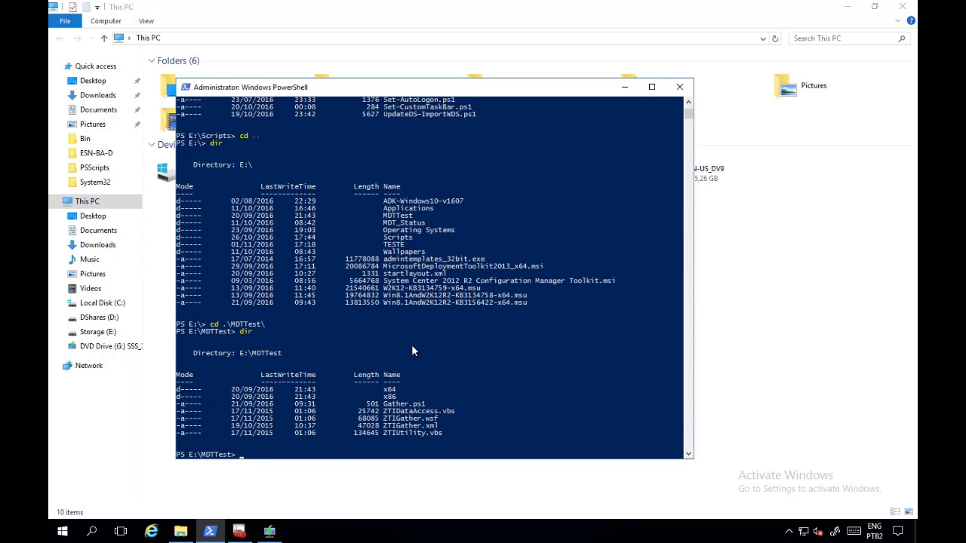
Step: Enter the command .\Gather.ps1 -DSPath D:\ProductionDS, ready to run
text(.\Ga)
key(Tab)
text(-DSPath)
text(D:\P)
key(Tab)
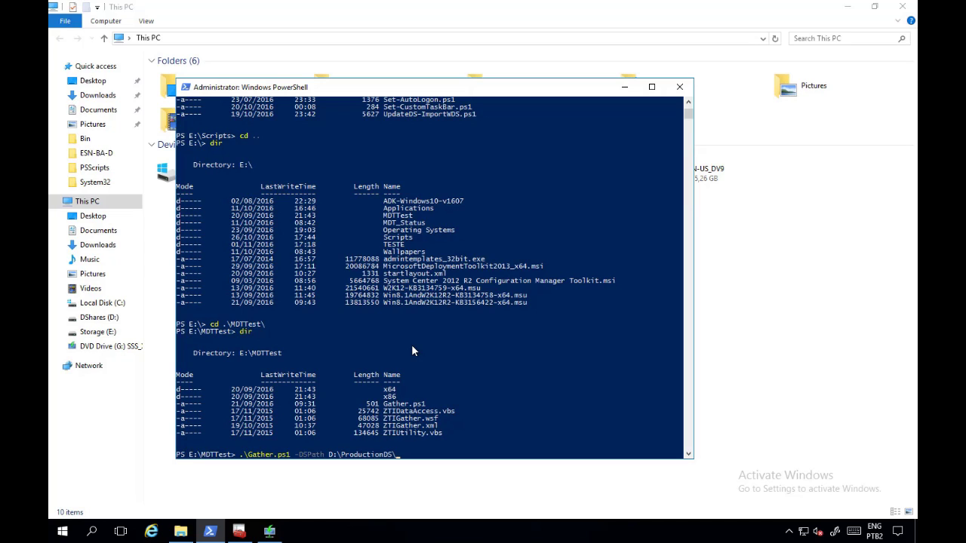
key(BackSpace)
Step: Run Gather.ps1 against D:\ProductionDS to produce ZTIGather.log
key(Return)
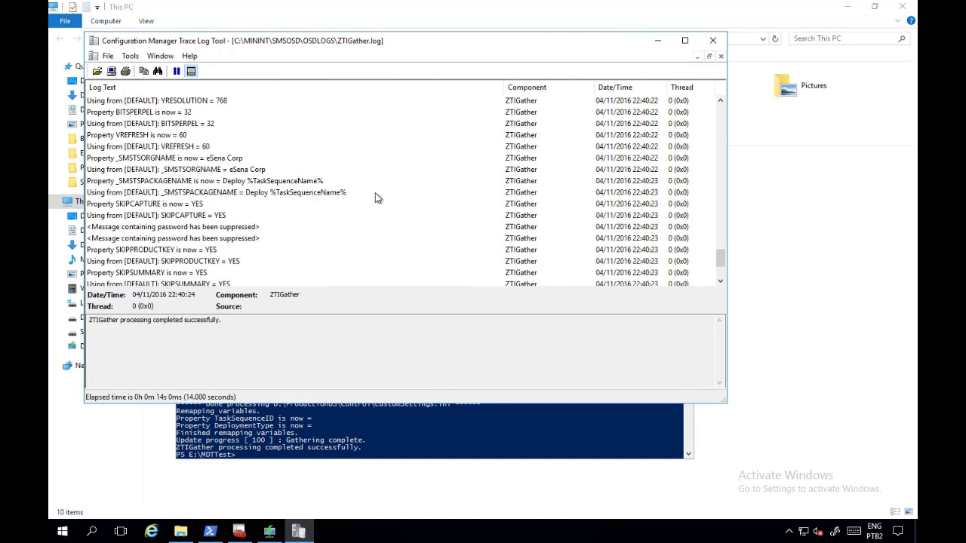
Step: Maximize the Trace Log Tool and scroll up to ZTIGather.log's rule-processing entries
scroll(372, 202, down, 3)
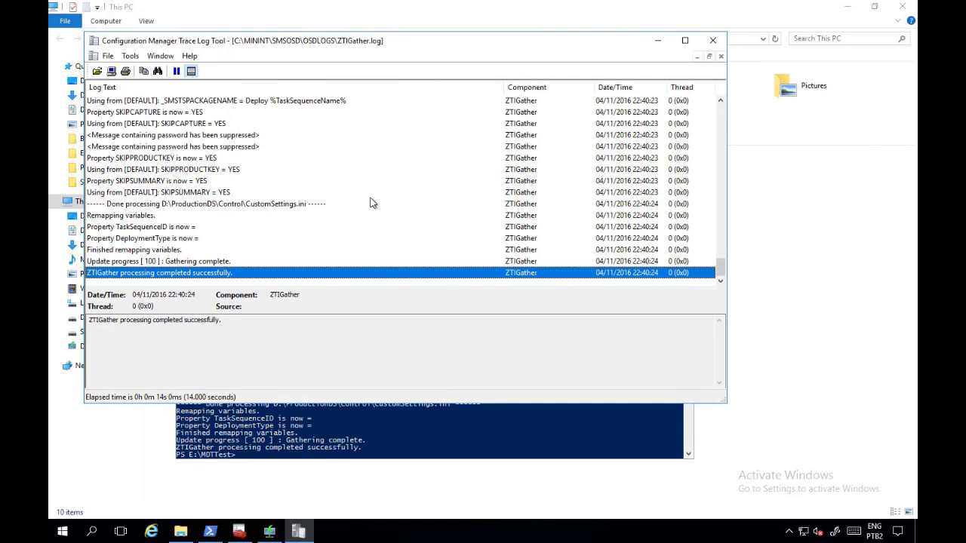
scroll(371, 202, up, 10)
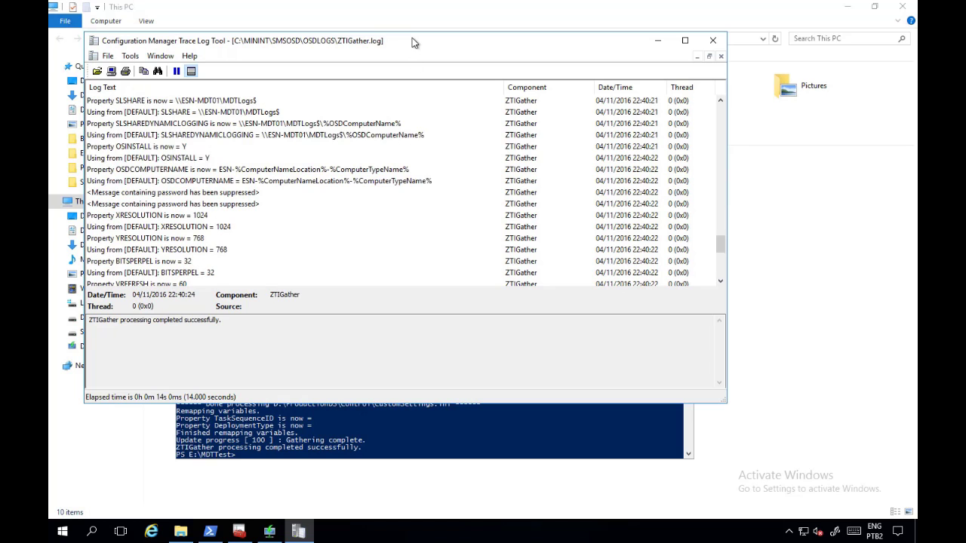
double_click(414, 43)
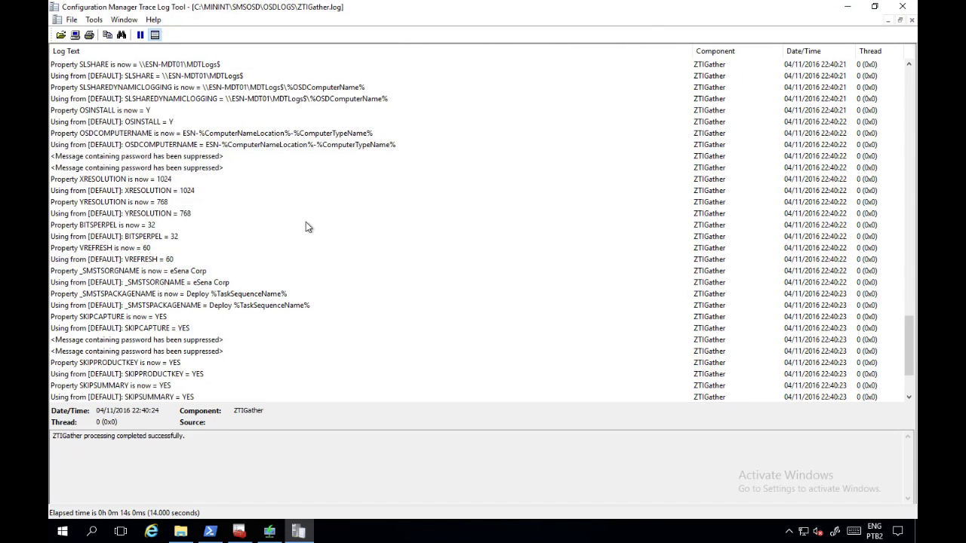
scroll(305, 223, up, 2)
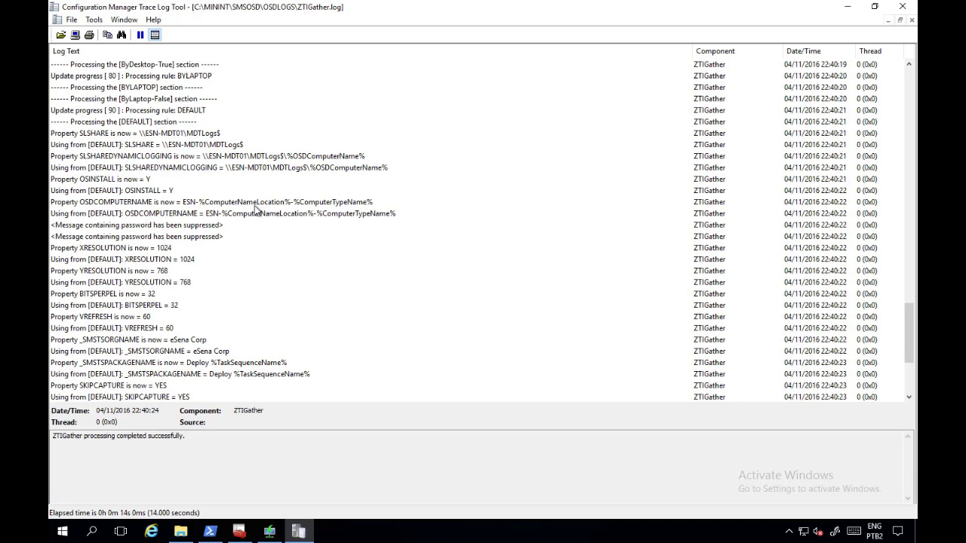
scroll(298, 211, up, 4)
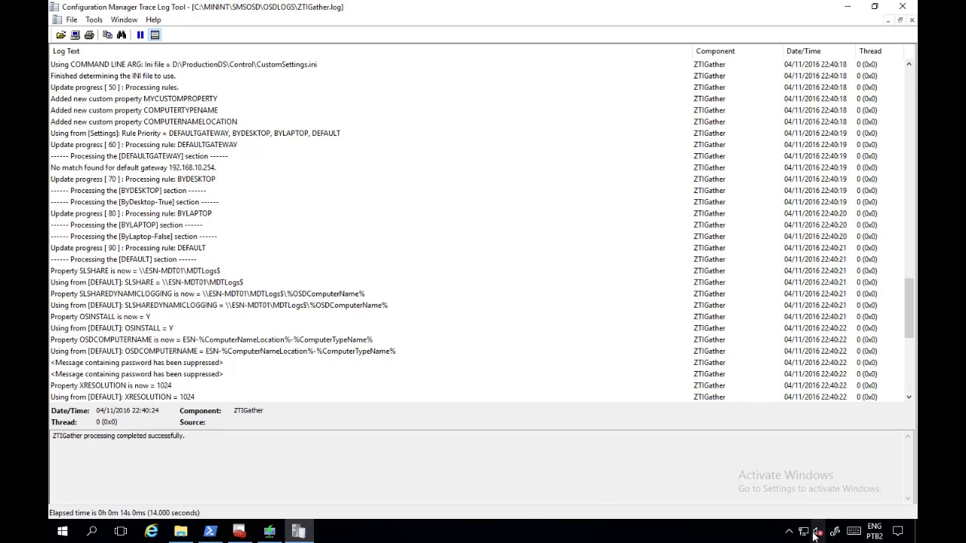
right_click(803, 532)
click(844, 521)
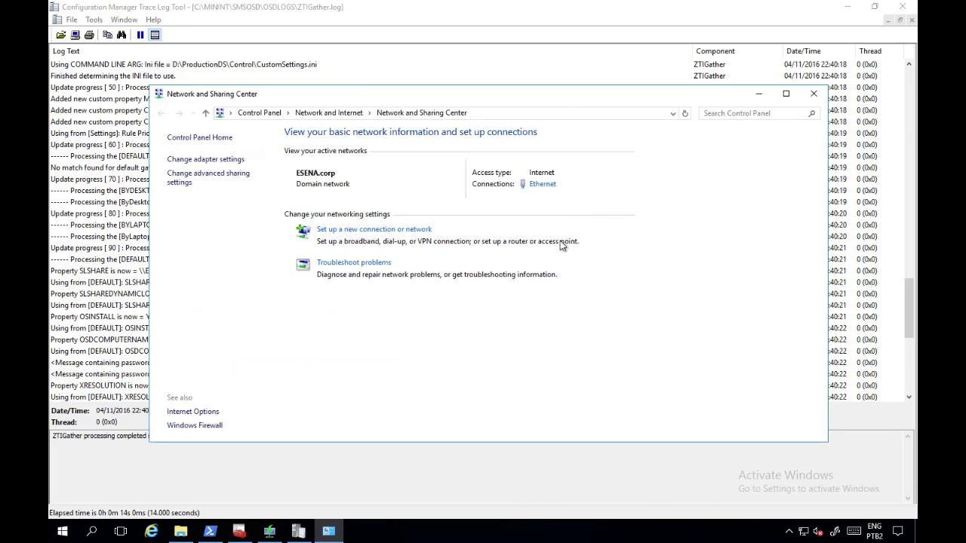
click(543, 185)
click(442, 259)
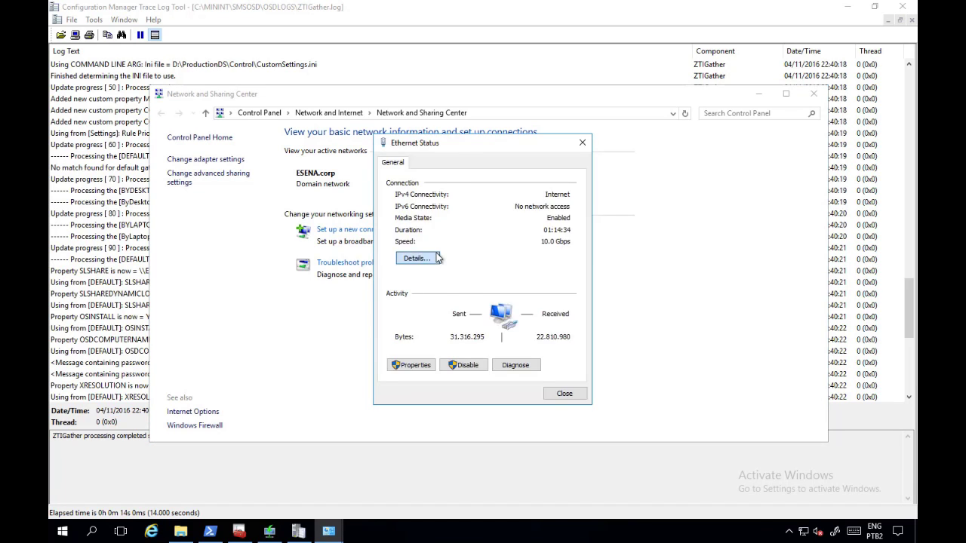
click(518, 273)
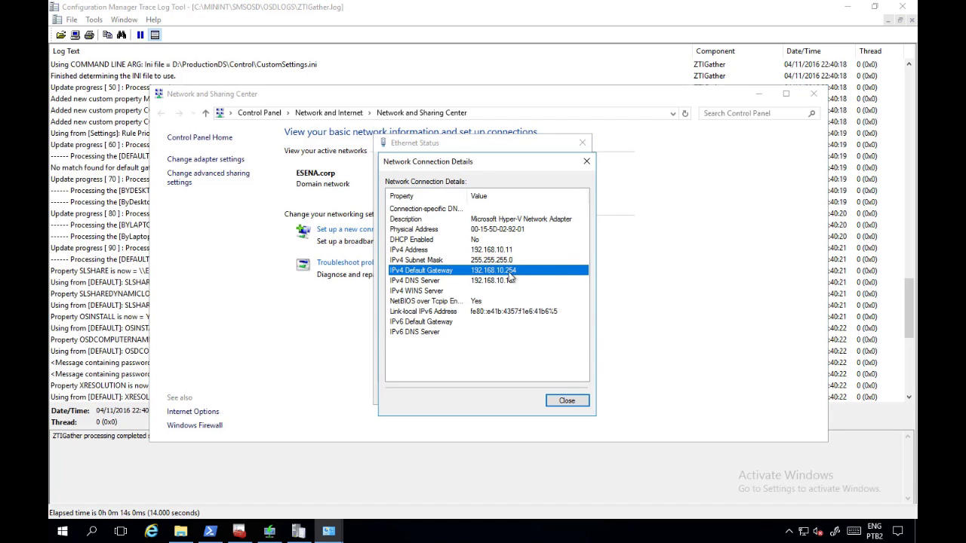
click(585, 162)
click(582, 142)
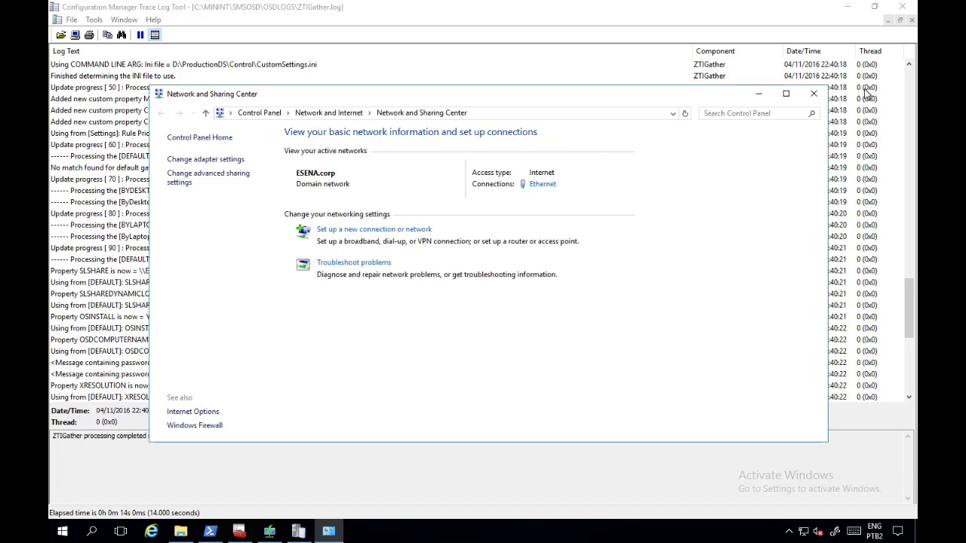
click(812, 93)
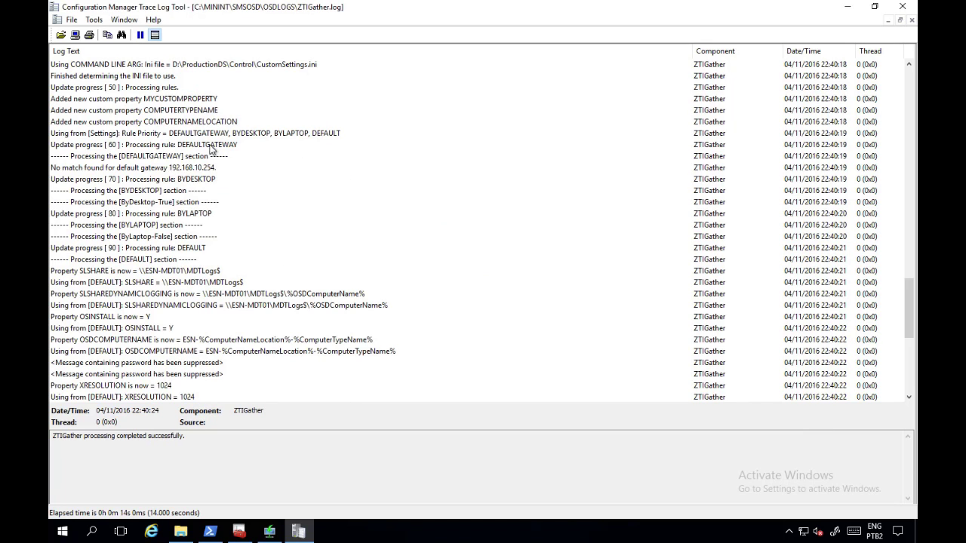
Step: Select the 'Property DefaultGateway001 is now = 192.168.10.254' log entry
scroll(230, 193, up, 9)
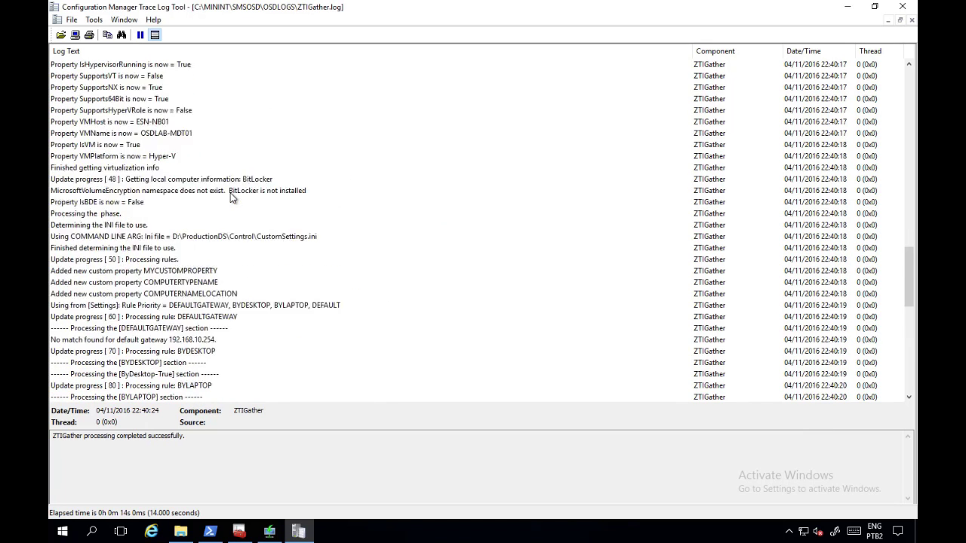
scroll(230, 193, up, 20)
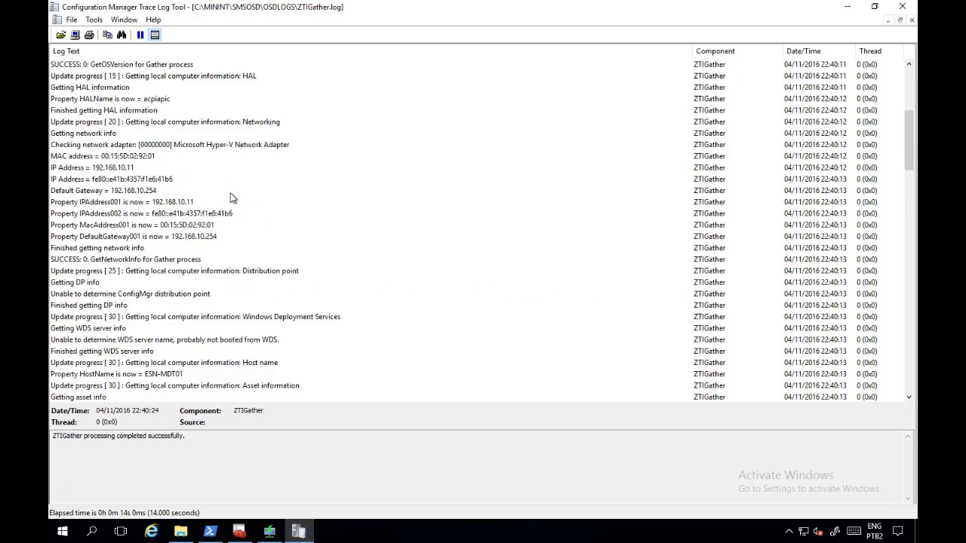
scroll(233, 196, down, 6)
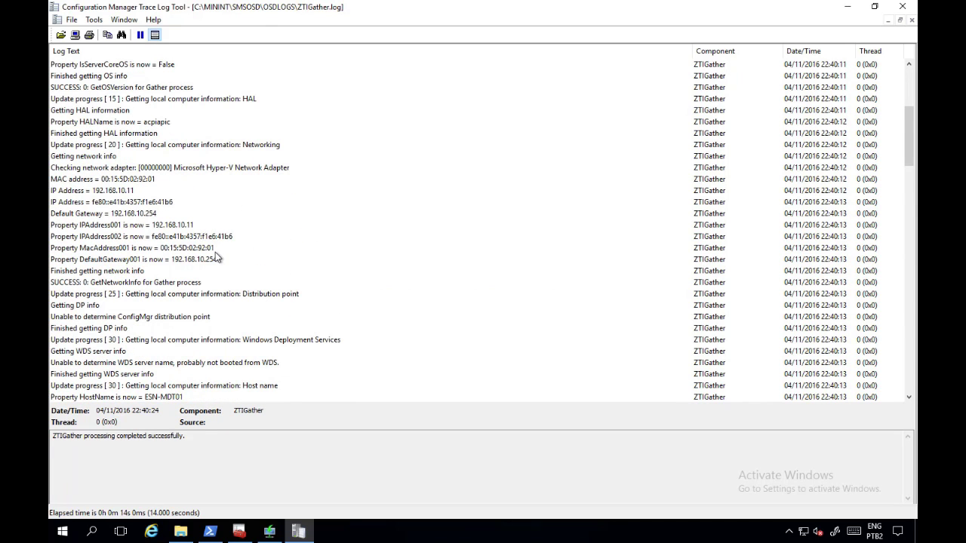
click(219, 260)
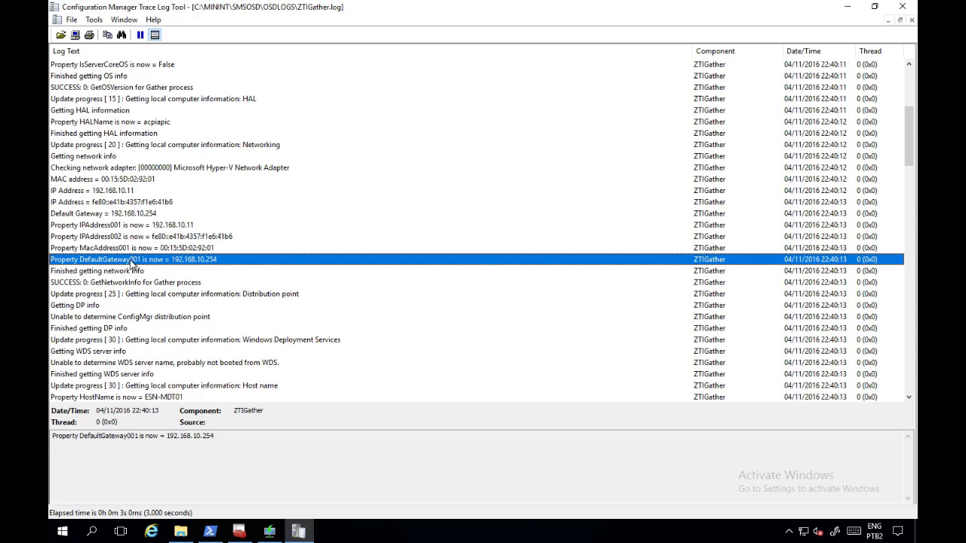
Step: Scroll down to the OSDCOMPUTERNAME = ESN-%ComputerNameLocation%-%ComputerTypeName% entry from [DEFAULT]
scroll(189, 257, down, 3)
scroll(185, 258, down, 1)
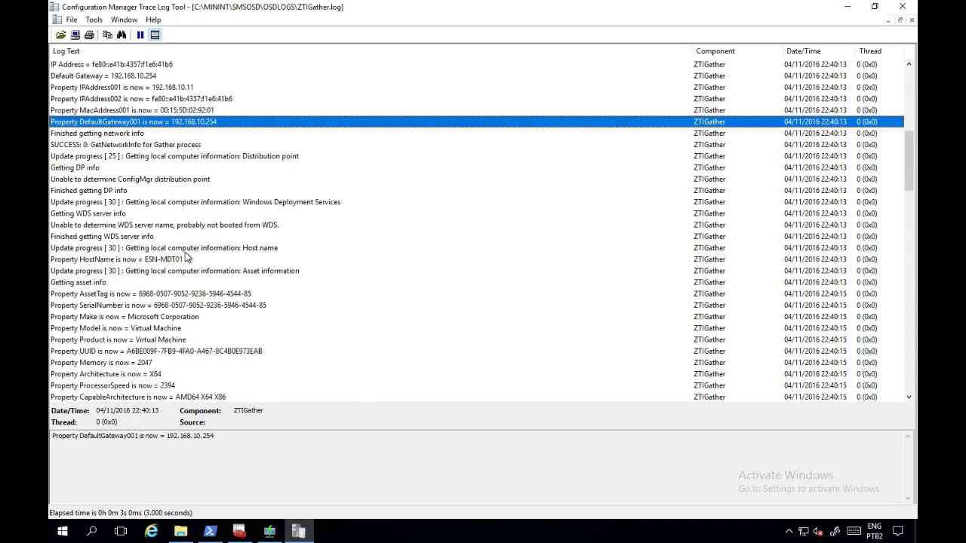
scroll(185, 257, down, 8)
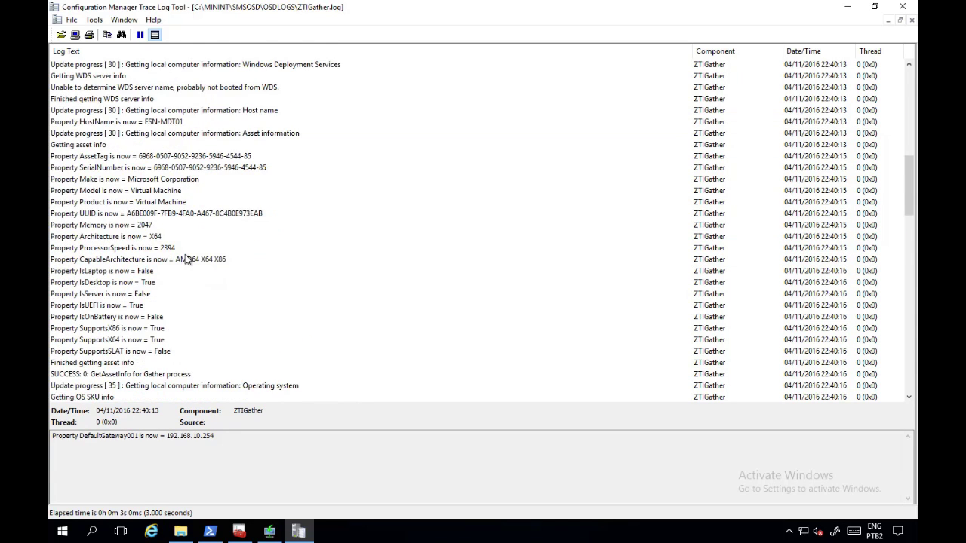
scroll(186, 265, down, 3)
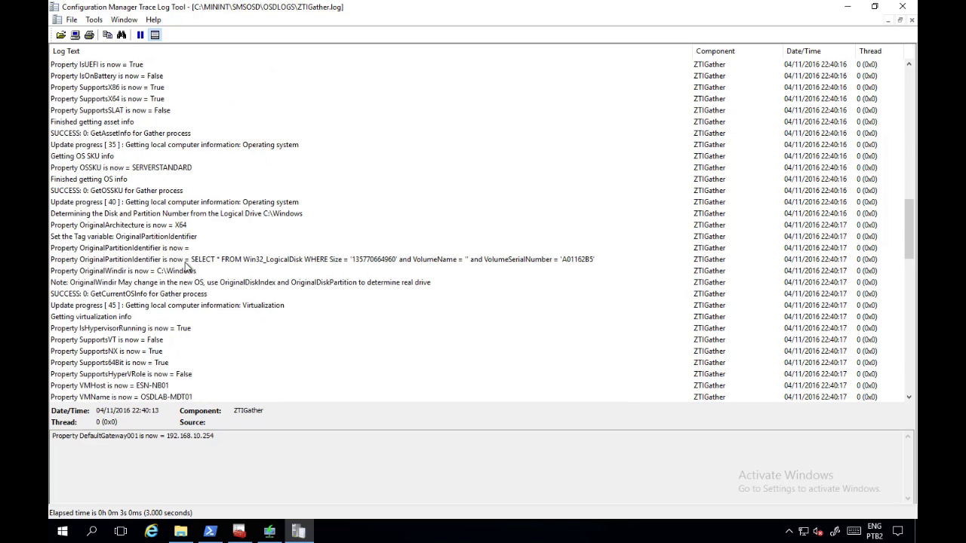
scroll(186, 267, down, 3)
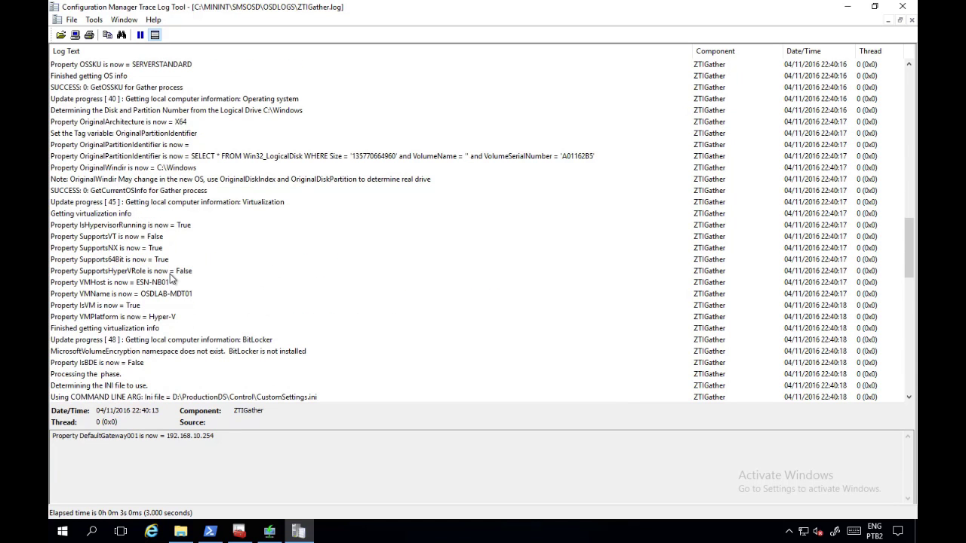
scroll(172, 279, down, 4)
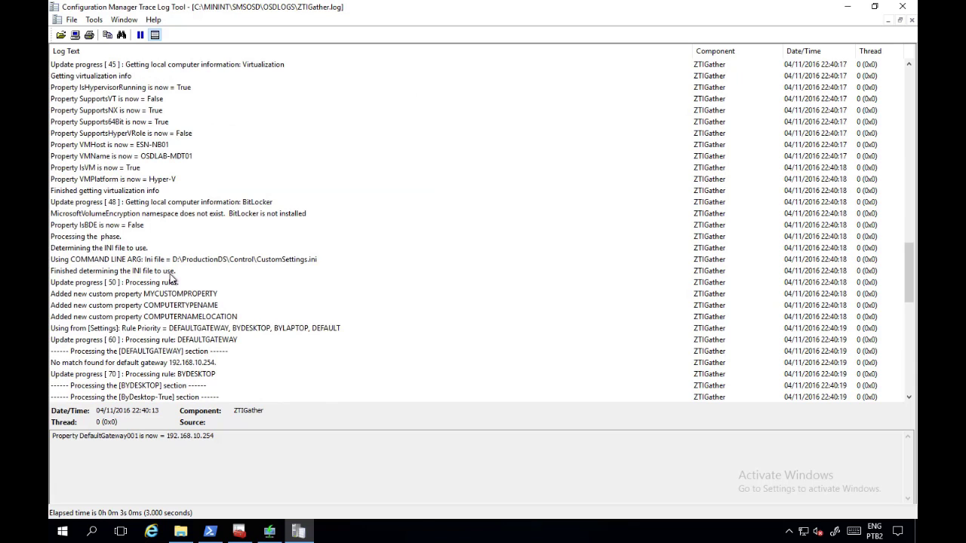
scroll(172, 279, down, 4)
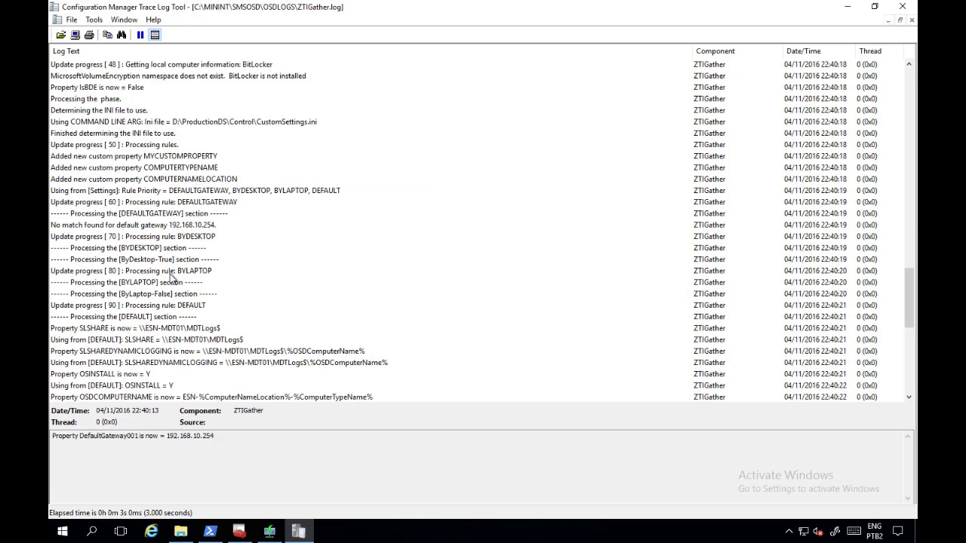
scroll(172, 280, down, 8)
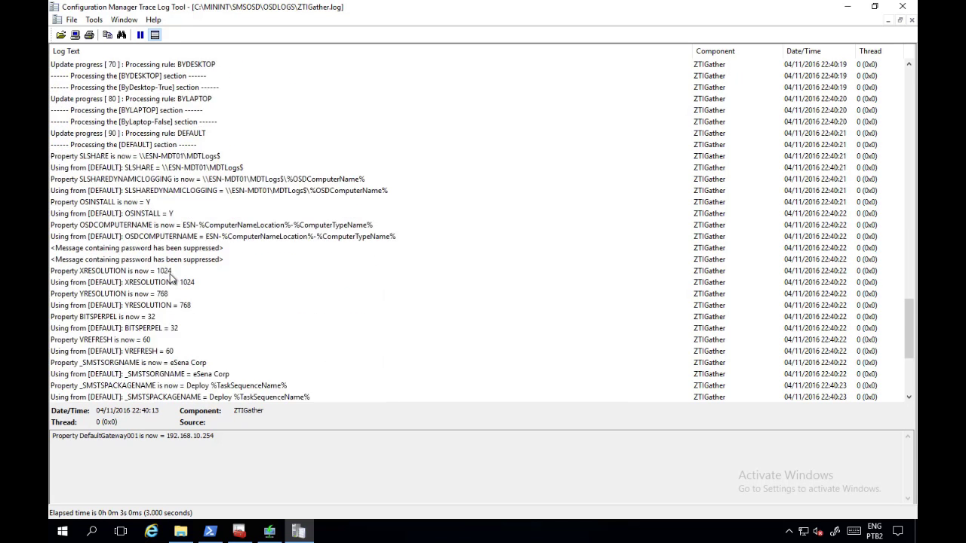
Step: Reopen MDT Production DS properties, review its Rules tab, and close without changes
click(238, 531)
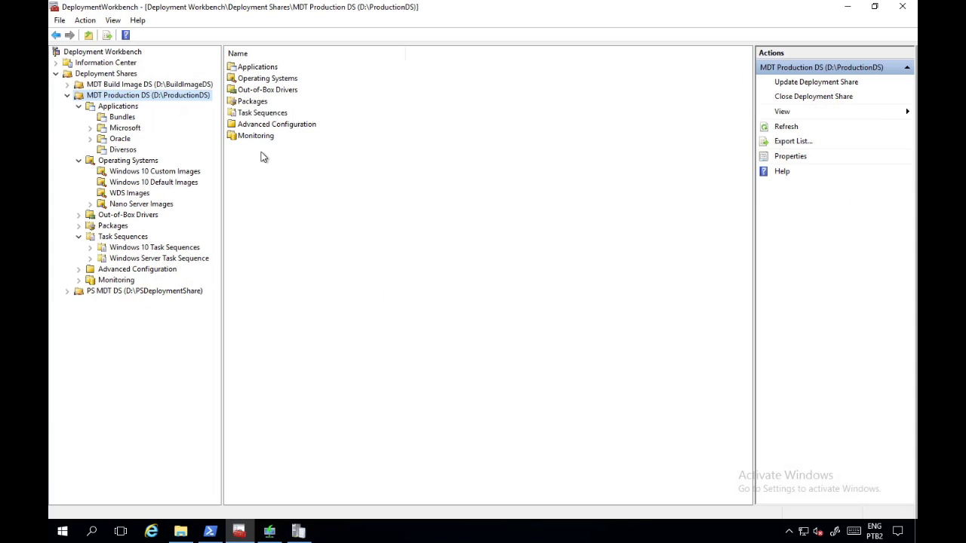
right_click(167, 89)
right_click(158, 96)
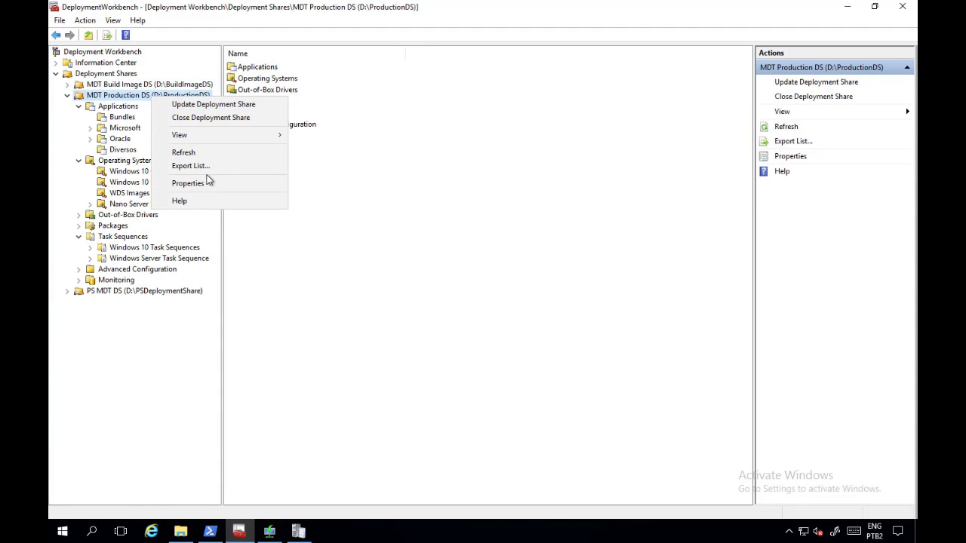
click(205, 184)
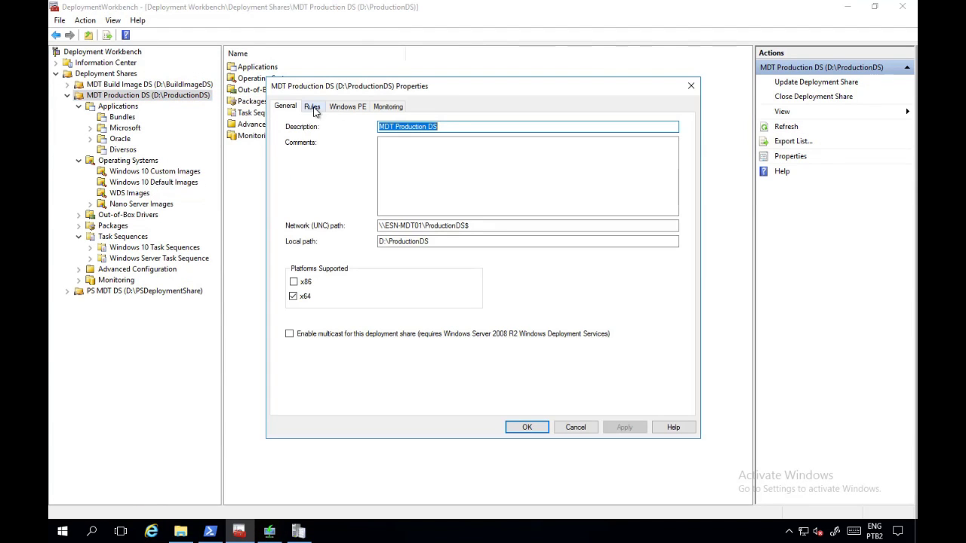
click(314, 106)
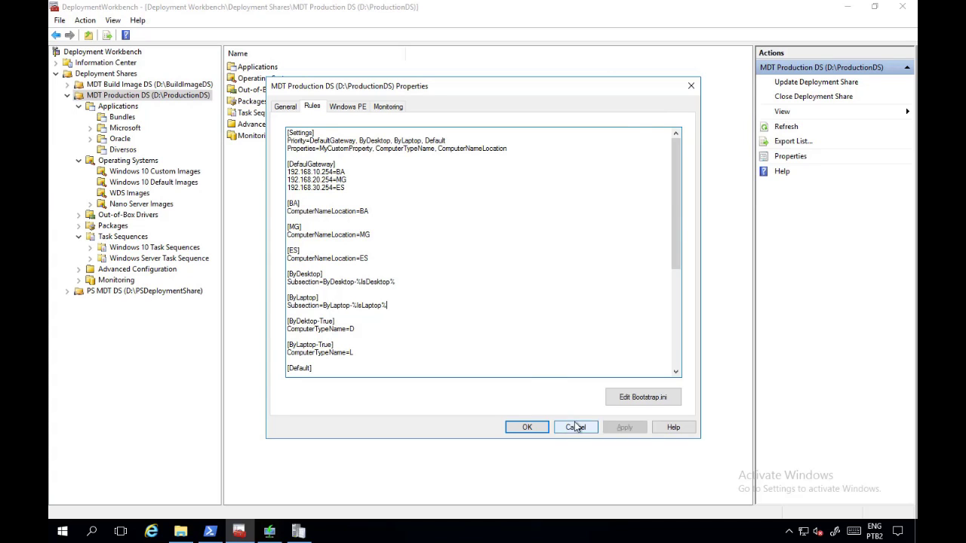
click(519, 434)
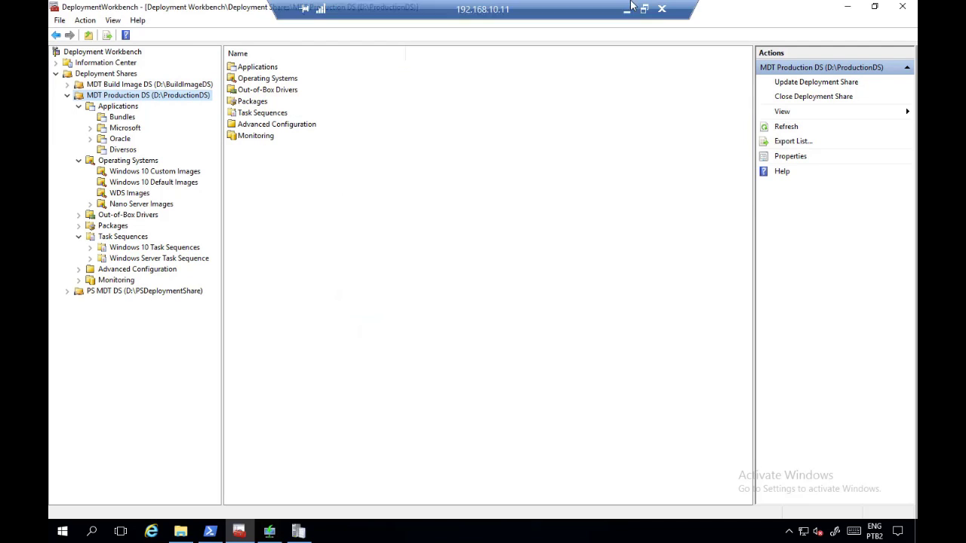
Step: From Hyper-V Manager, connect to the OSDLAB-CL04 (G2) virtual machine and power it on
click(629, 7)
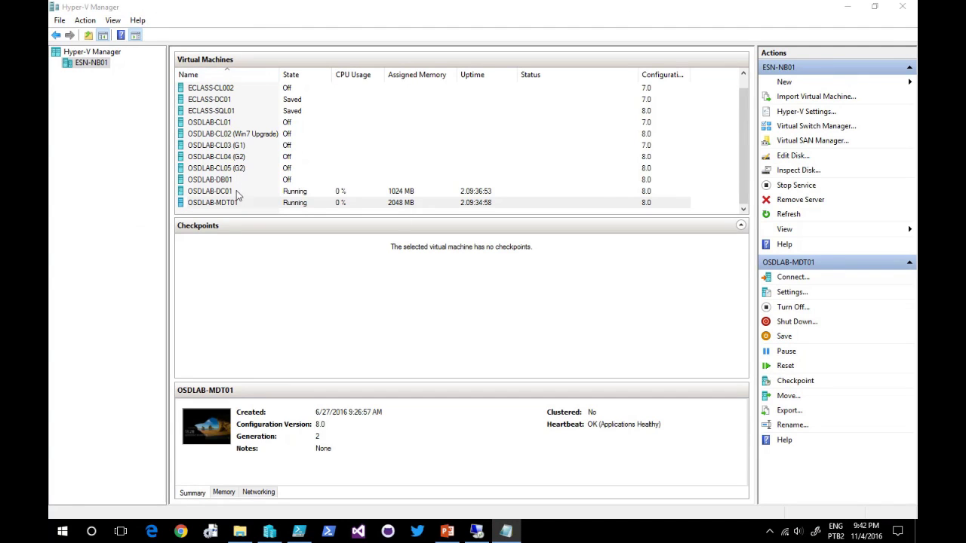
click(237, 146)
click(238, 158)
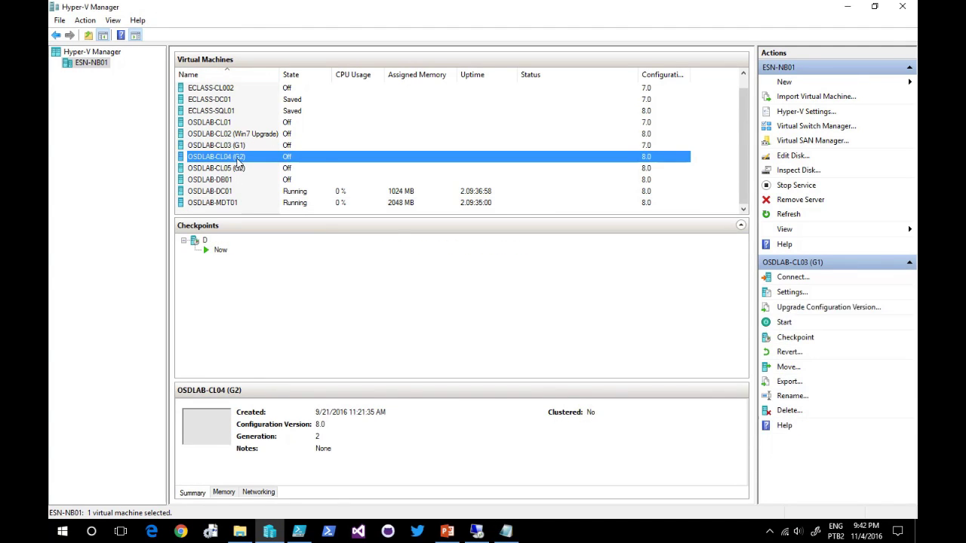
right_click(237, 159)
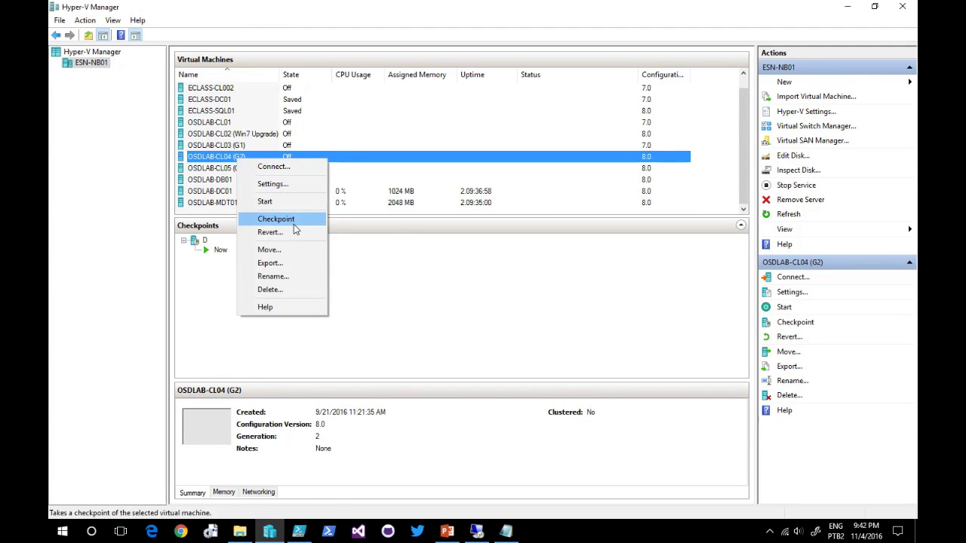
click(280, 172)
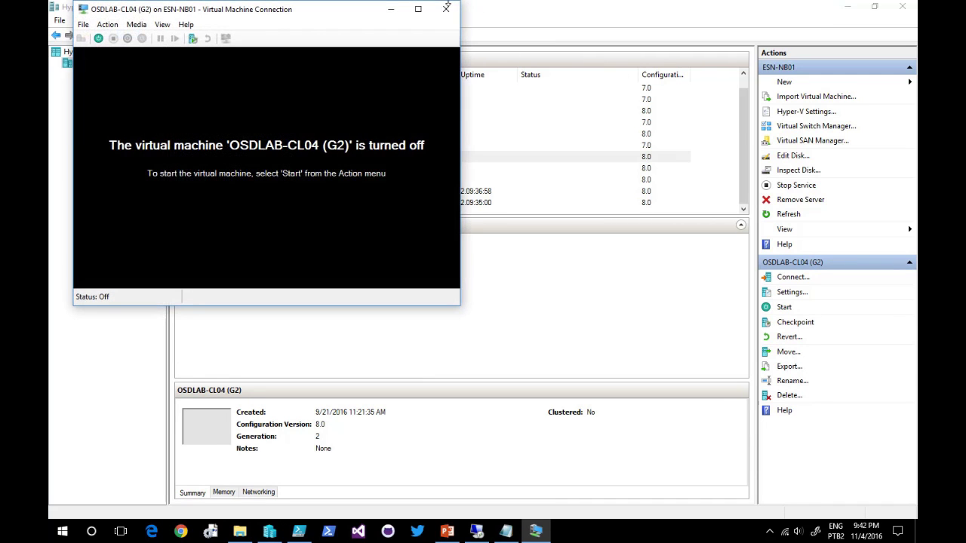
click(98, 39)
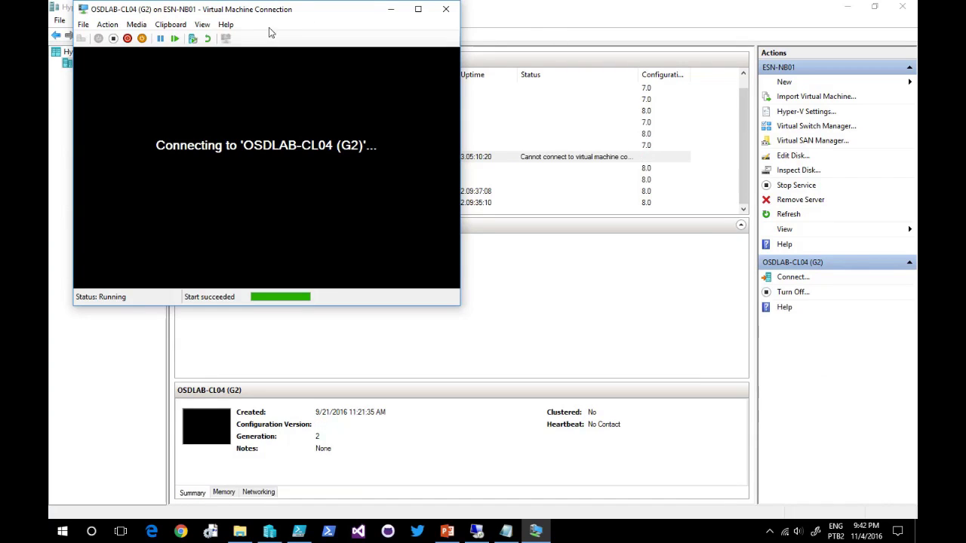
click(211, 28)
Step: Switch the OSDLAB-CL04 console to Full Screen Mode while it boots into Lite Touch
click(202, 39)
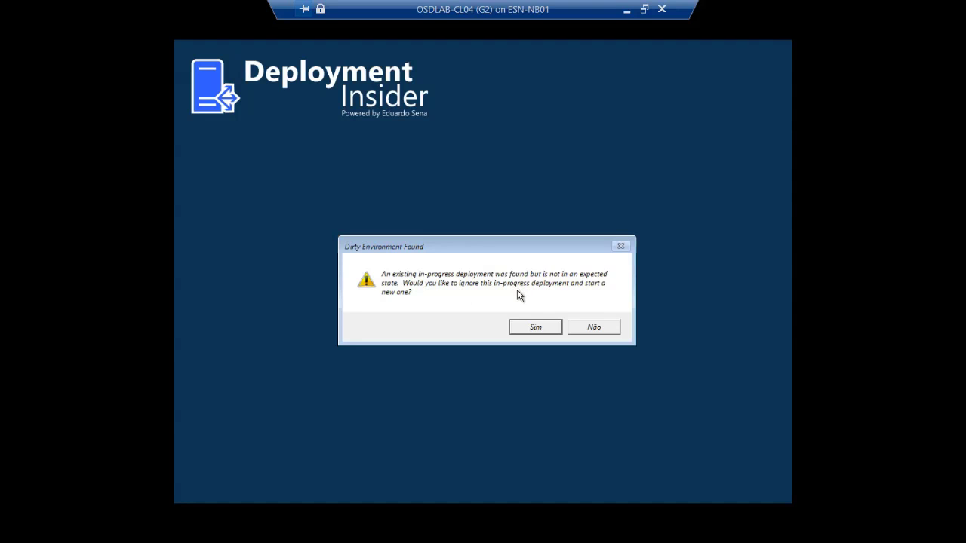
Step: Answer Sim (Yes) to ignore the stale in-progress deployment and start a new one
click(540, 327)
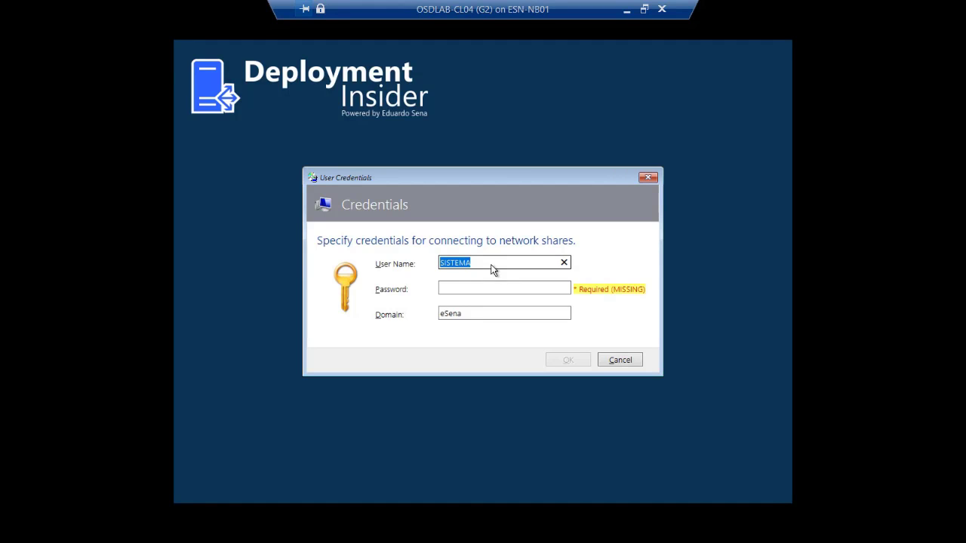
Step: Sign in to the deployment share with the deployment account user name and password
text(mdt.dssa)
key(Tab)
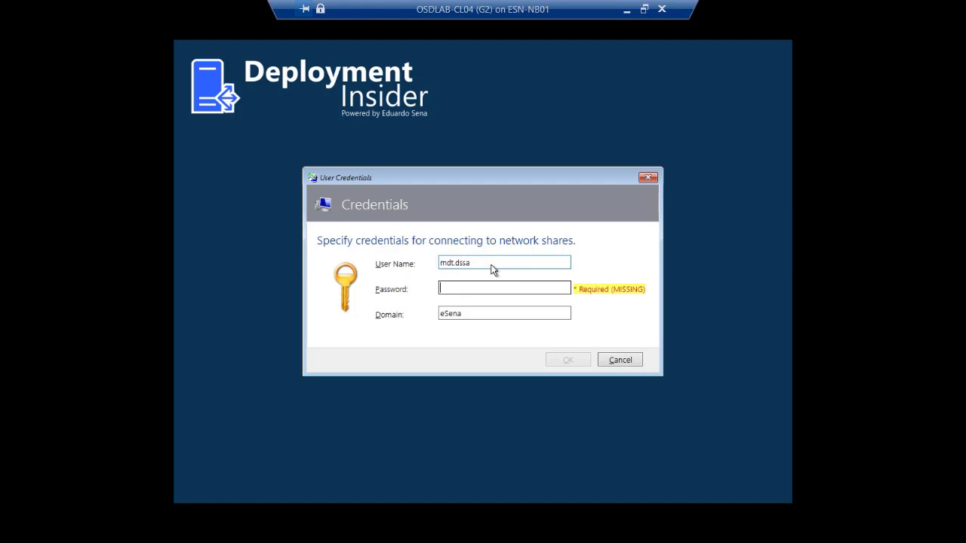
text(•••••)
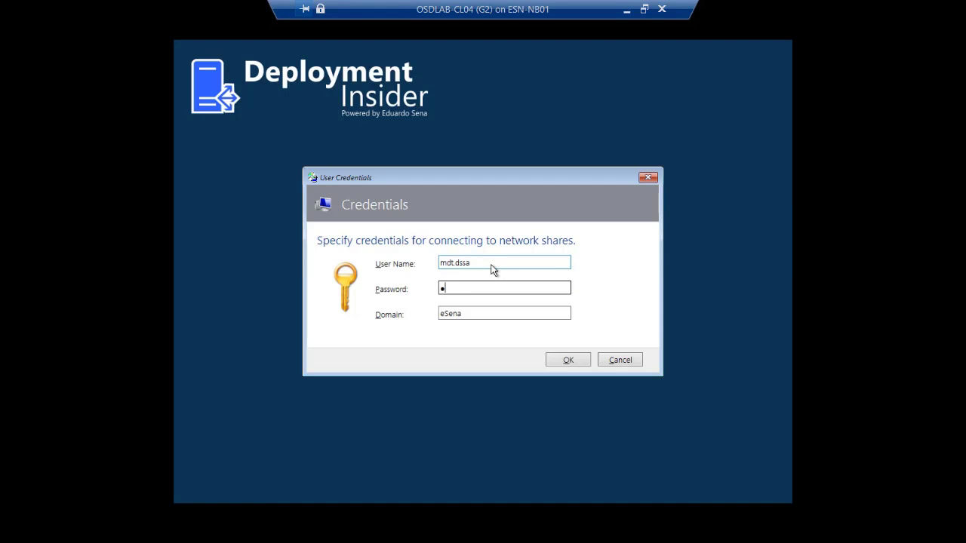
text(•••)
key(Return)
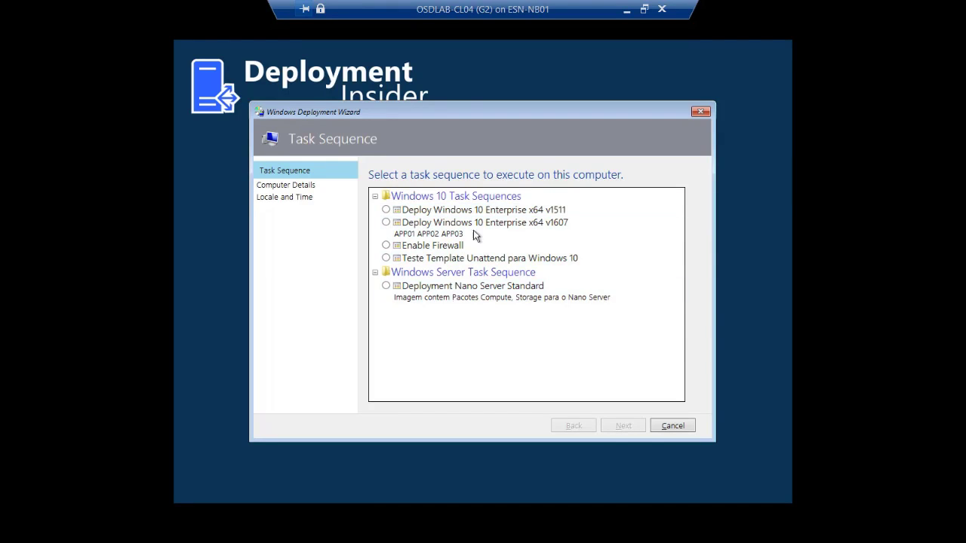
Step: Choose Deploy Windows 10 Enterprise x64 v1607 and name the computer ESN-CL02 in WORKGROUP
click(468, 222)
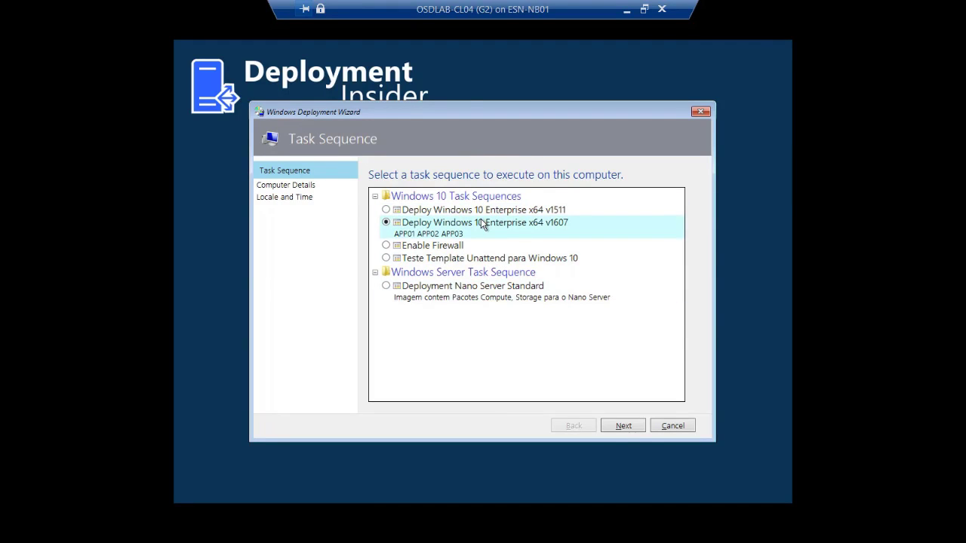
click(623, 427)
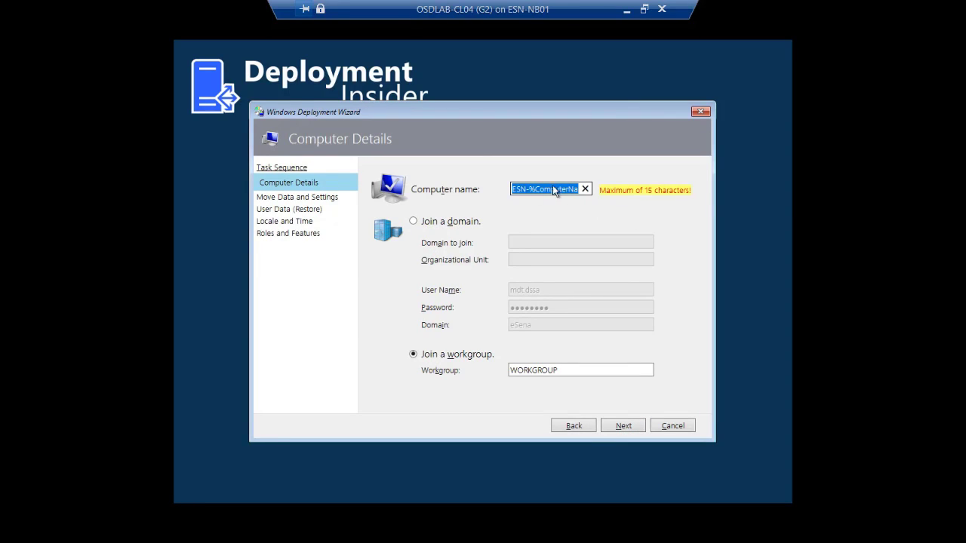
text(ESN)
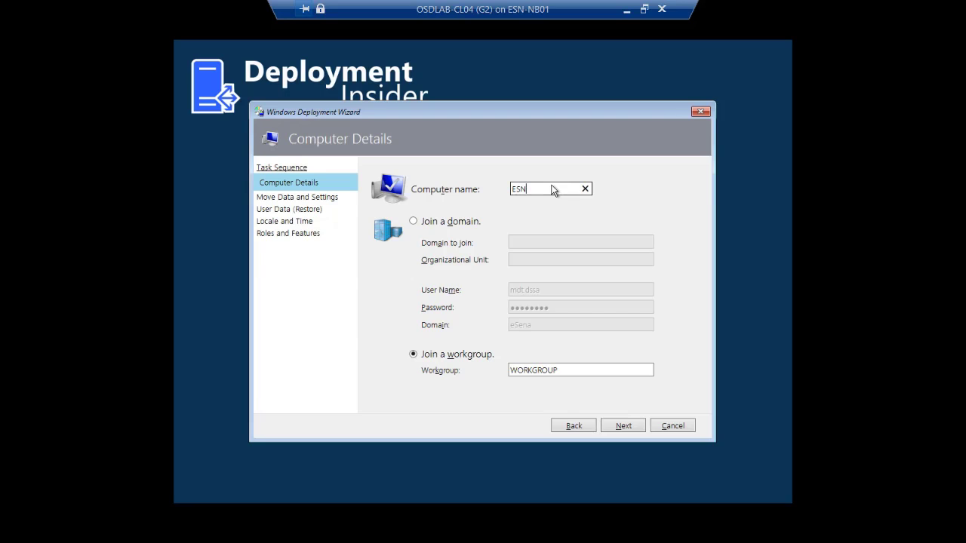
text(-CL02)
click(627, 424)
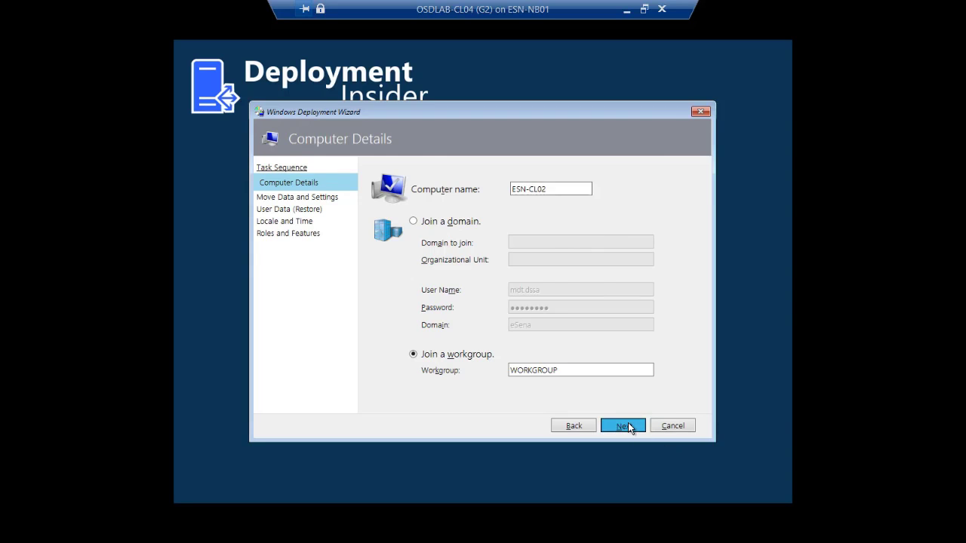
Step: Accept the defaults for data migration, no user data restore, and Portuguese (Brazil), UTC-03:00 locale
click(628, 425)
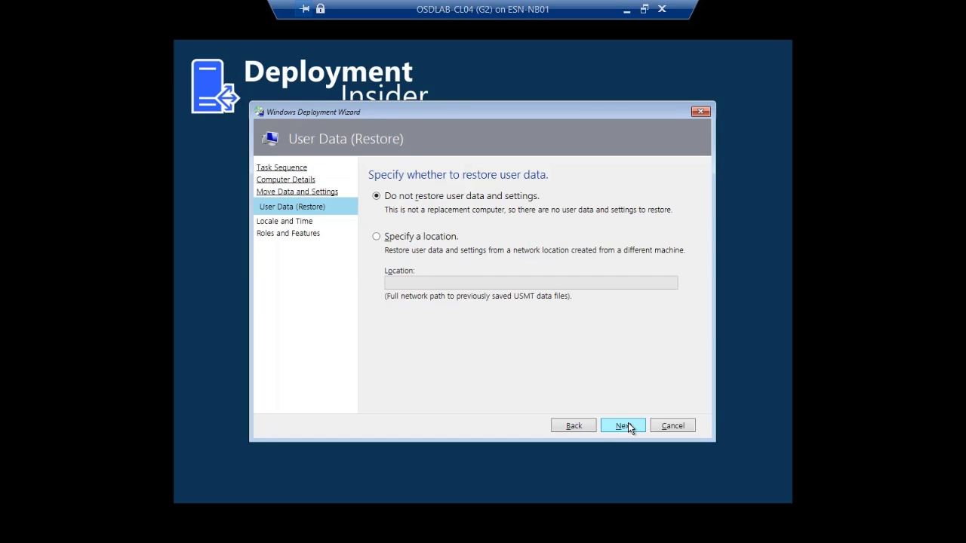
click(627, 425)
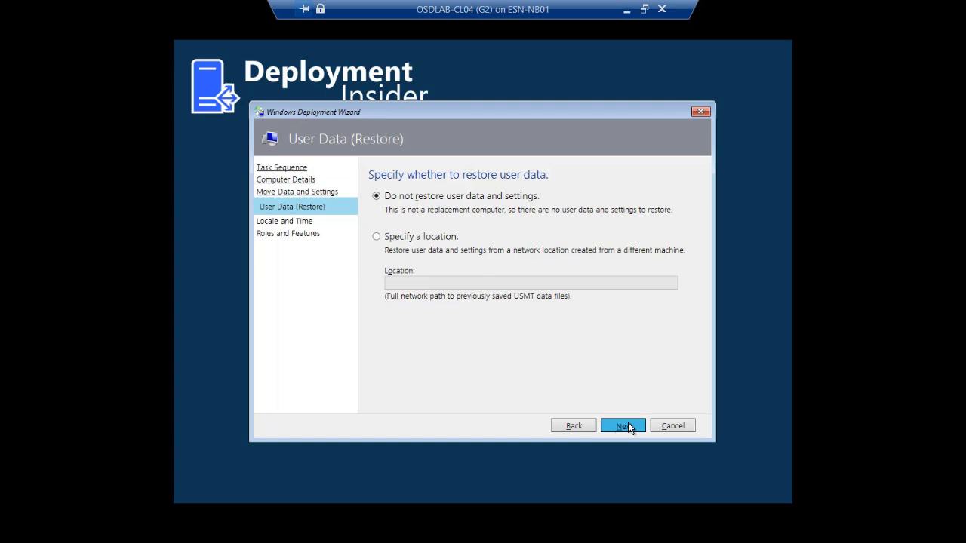
click(628, 426)
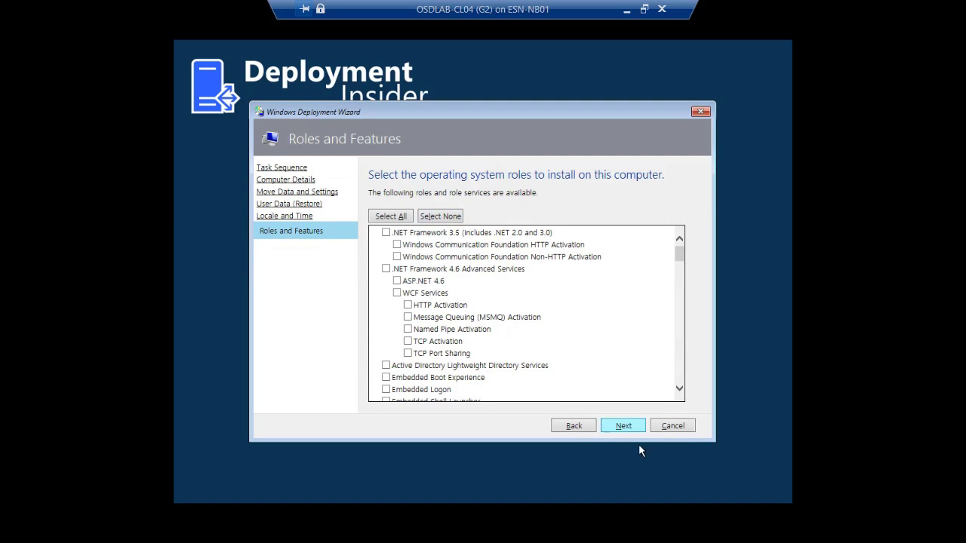
Step: Start the Windows 10 v1607 deployment with no additional roles or features selected
click(623, 427)
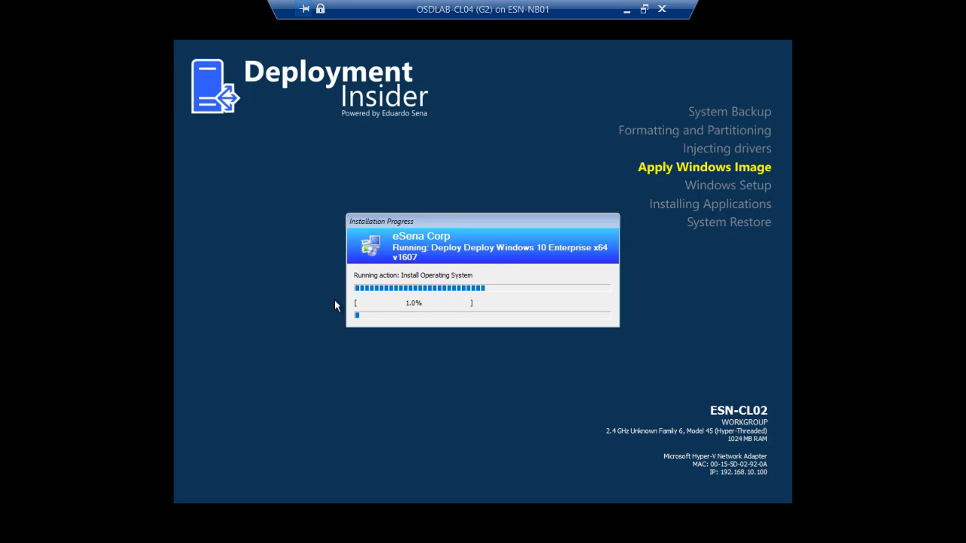
Step: On the deployment server, open D:\MDTLogs\ESN-CL02\BDD.log in the log viewer
click(626, 9)
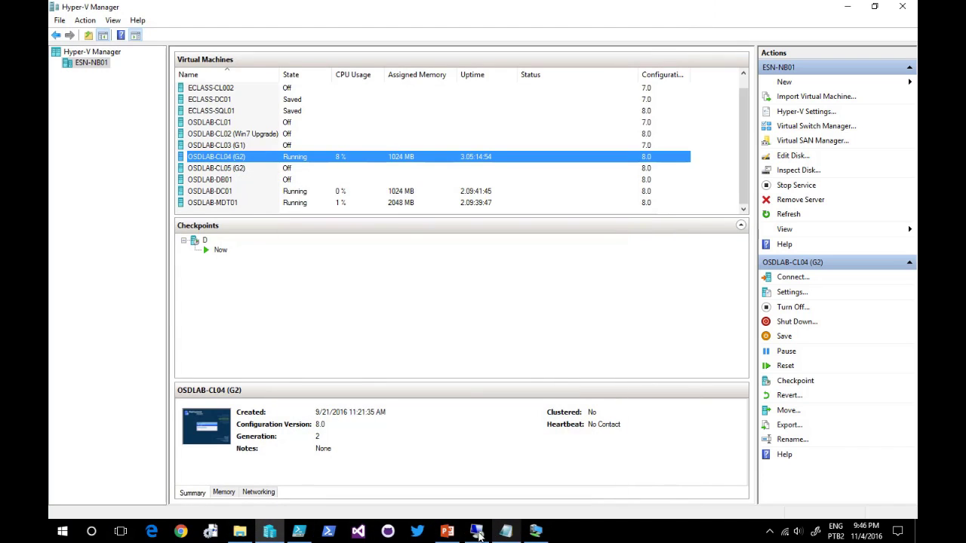
click(476, 531)
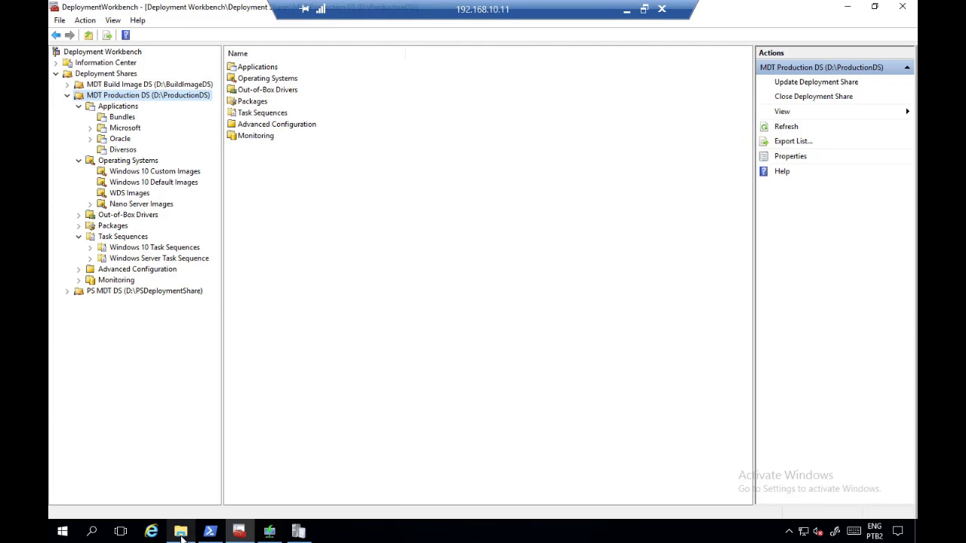
mouse_move(180, 531)
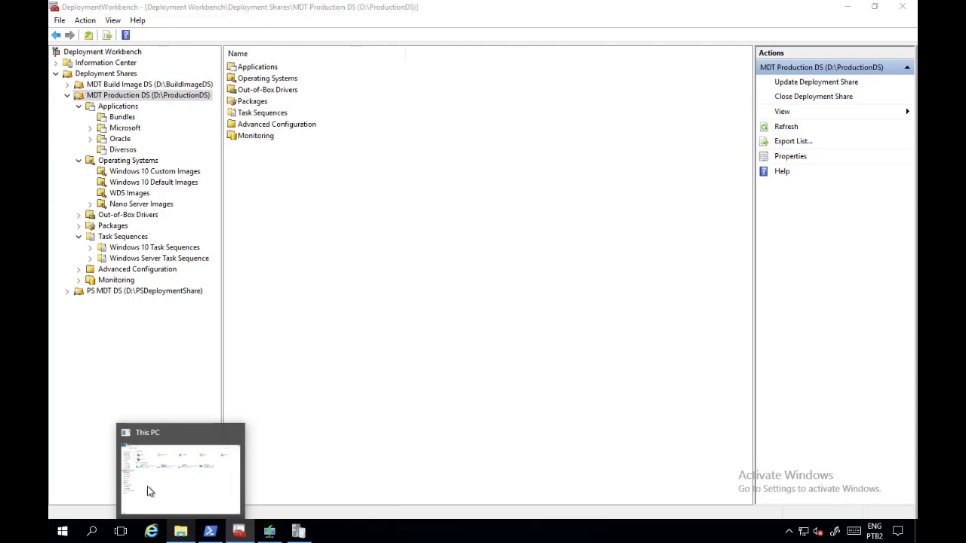
click(157, 485)
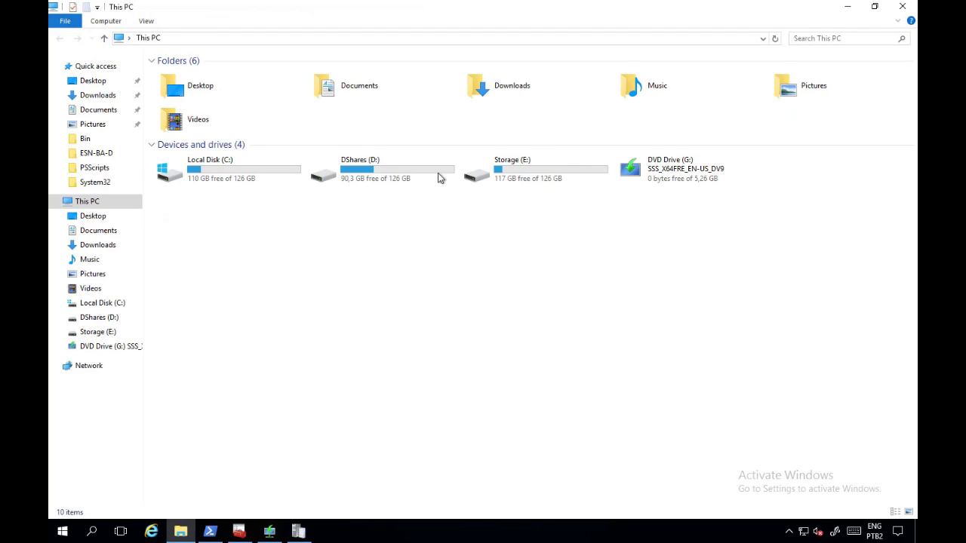
click(360, 178)
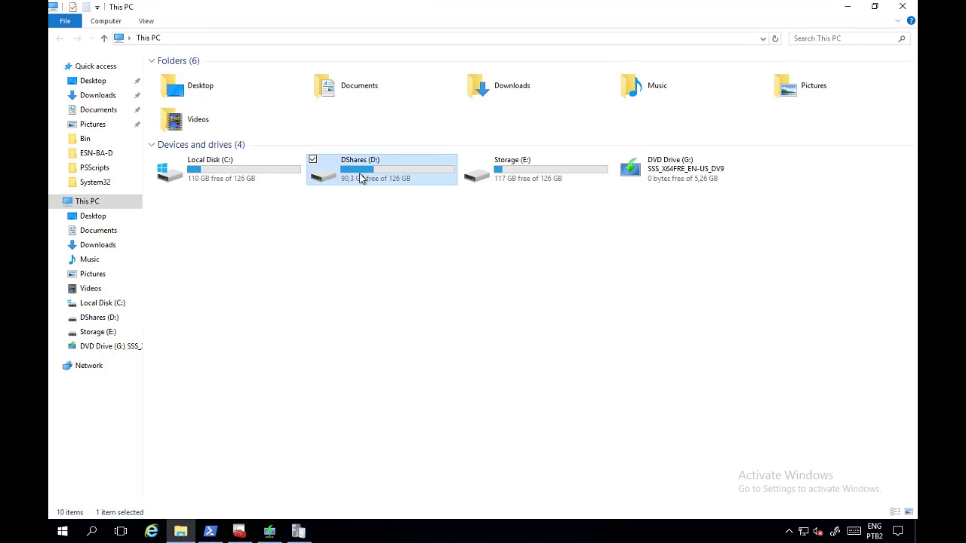
double_click(359, 173)
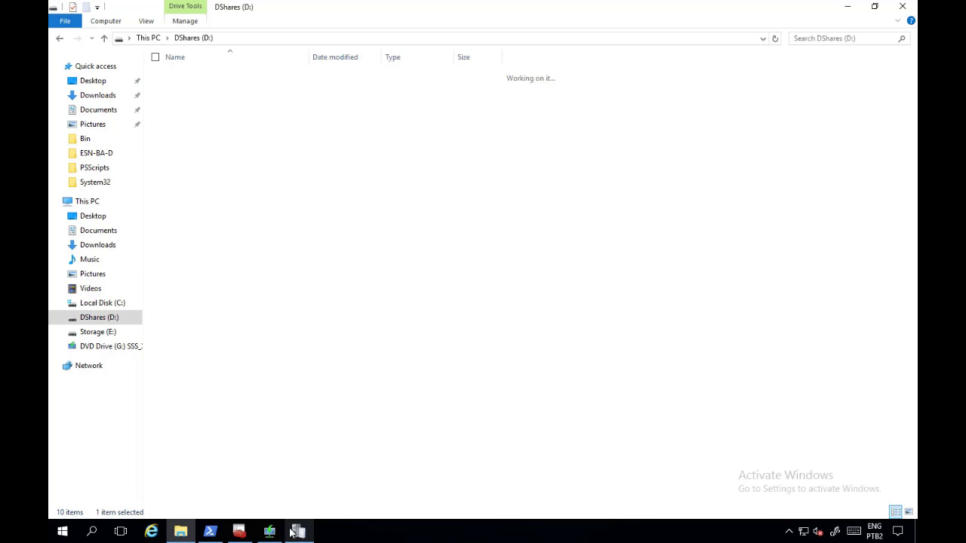
click(200, 113)
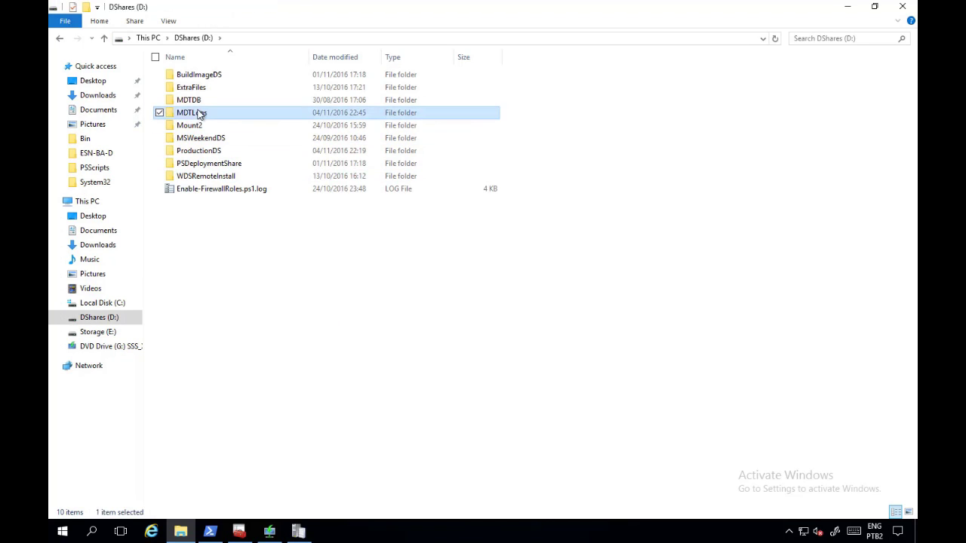
double_click(200, 113)
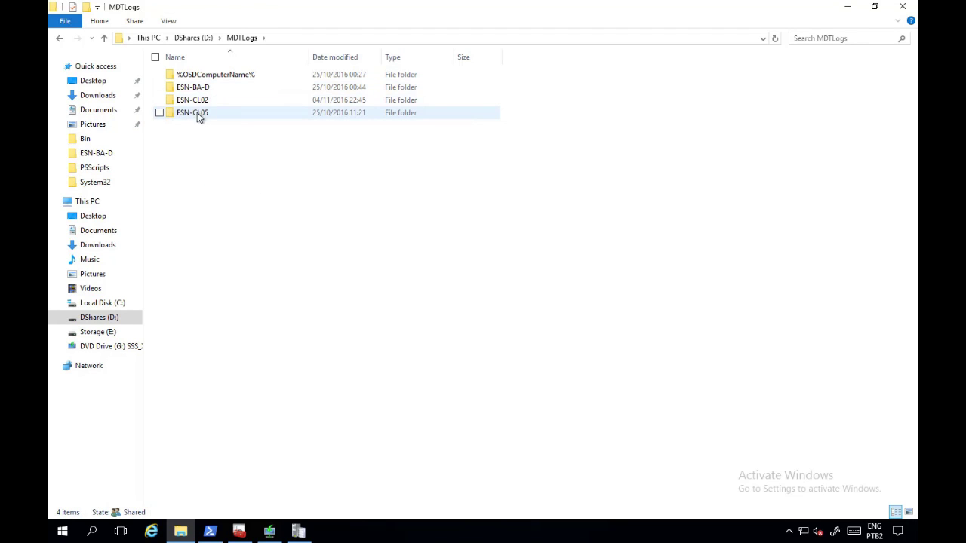
double_click(200, 100)
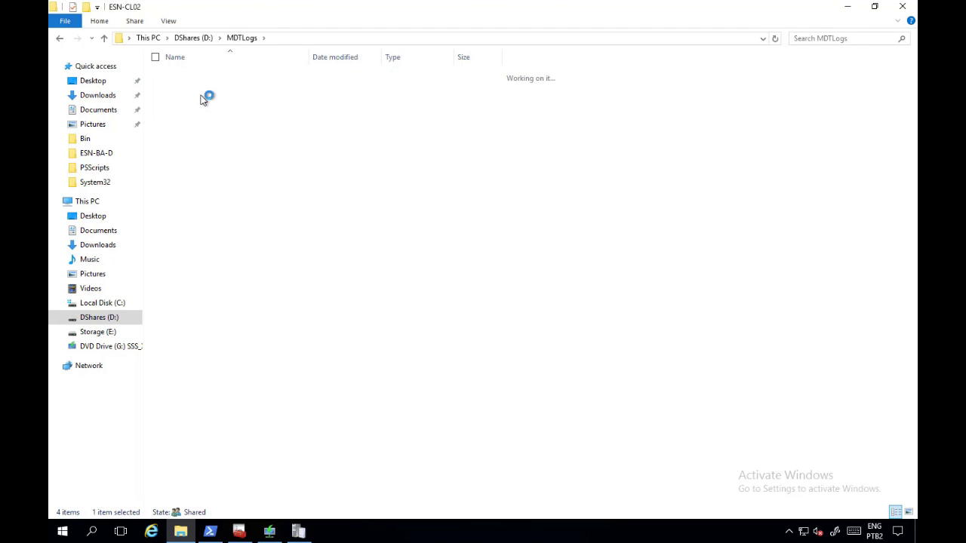
click(194, 78)
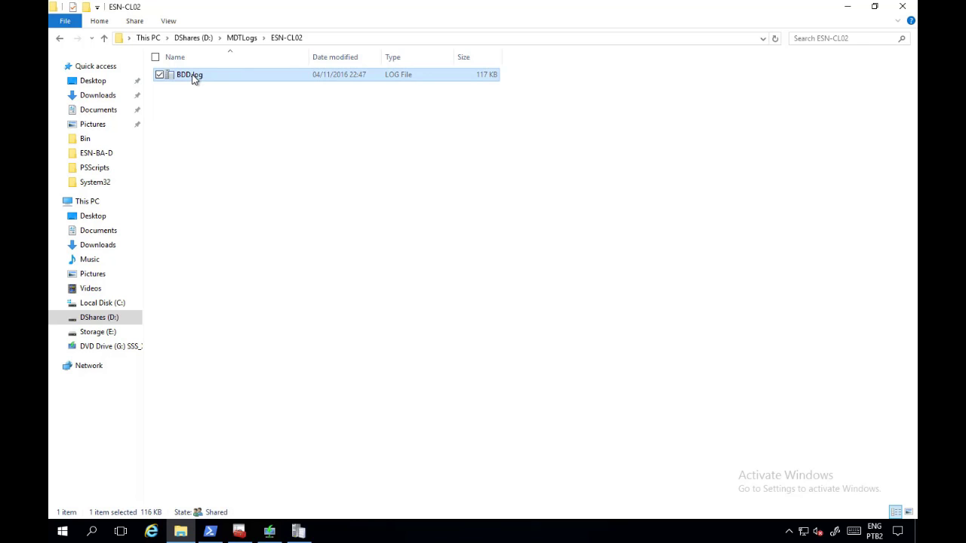
double_click(194, 78)
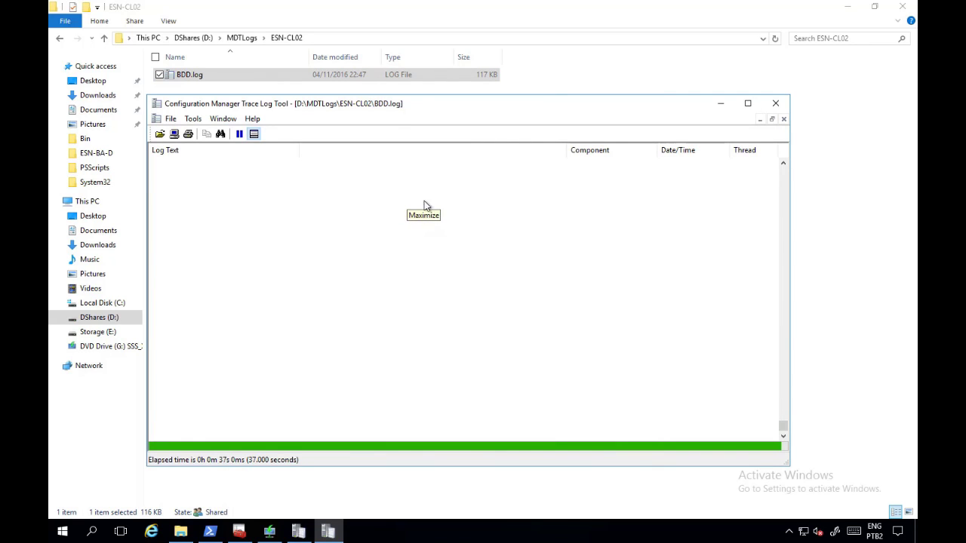
Step: Maximize the Trace Log Tool to follow BDD.log as the image apply reaches 9.0%
click(748, 103)
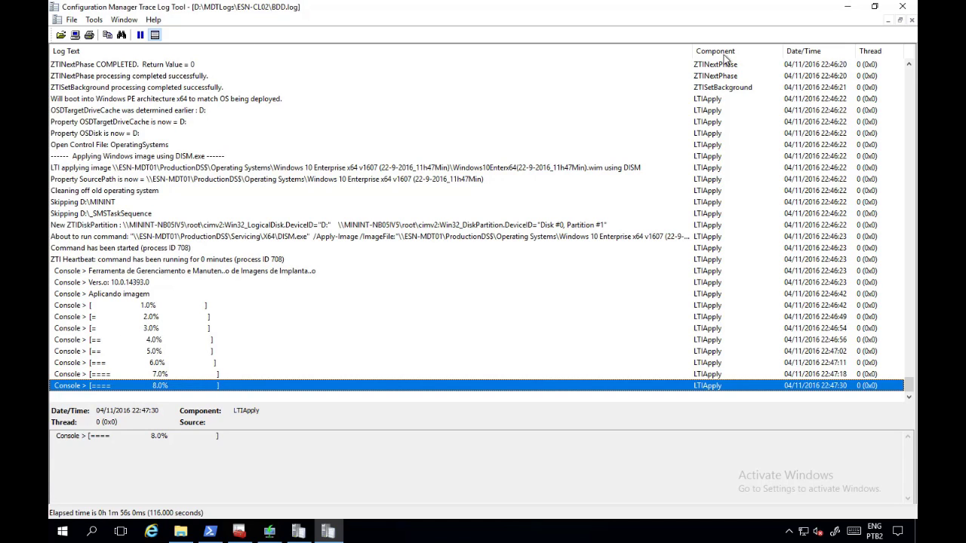
mouse_move(617, 6)
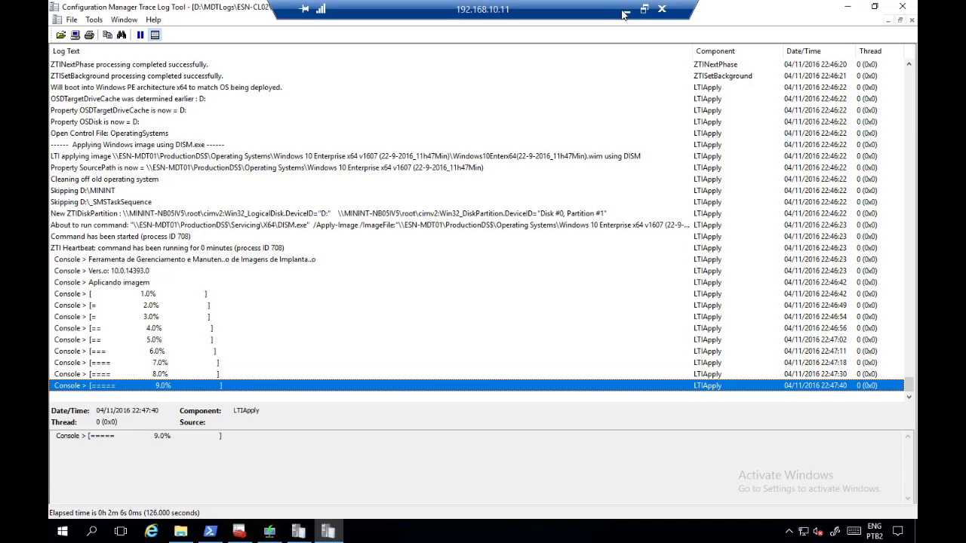